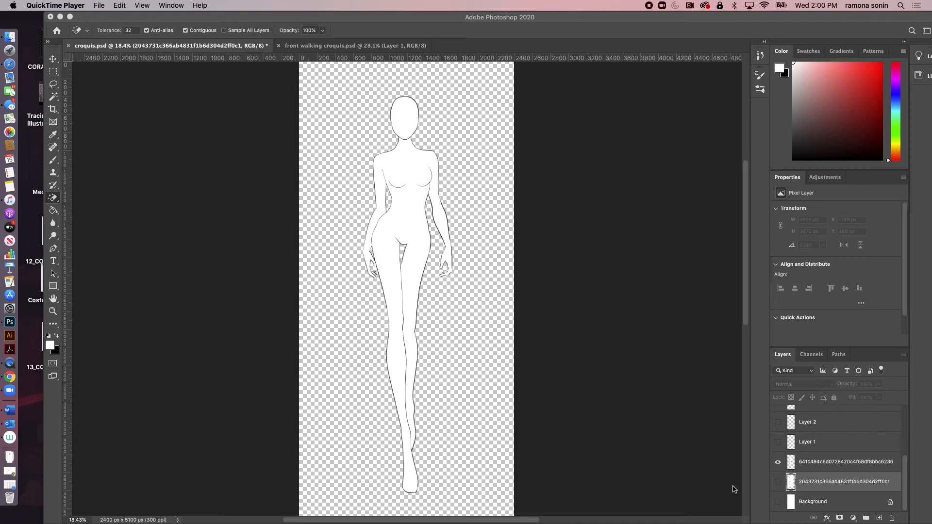
# Step: Add a layer mask to the visible croquis figure layer and set the Brush tool to 100% opacity and 100% flow
pyautogui.click(829, 466)
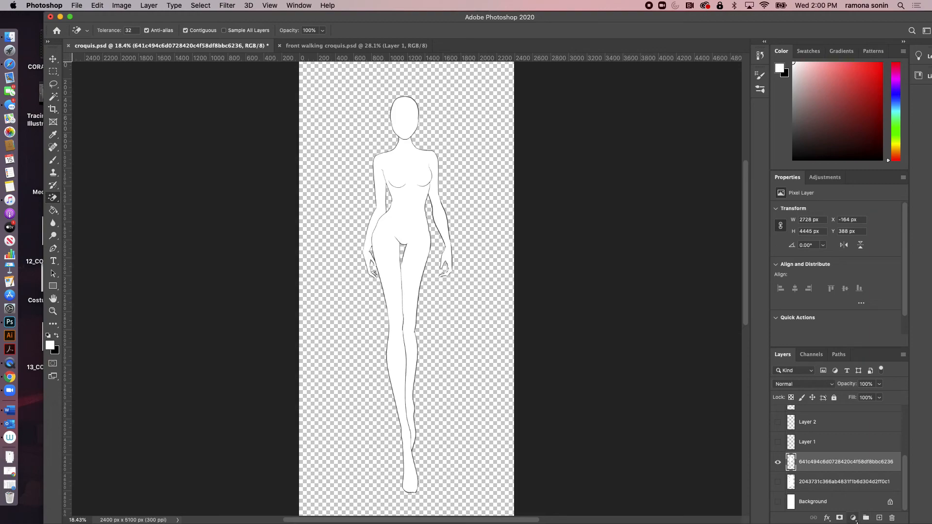
pyautogui.click(840, 518)
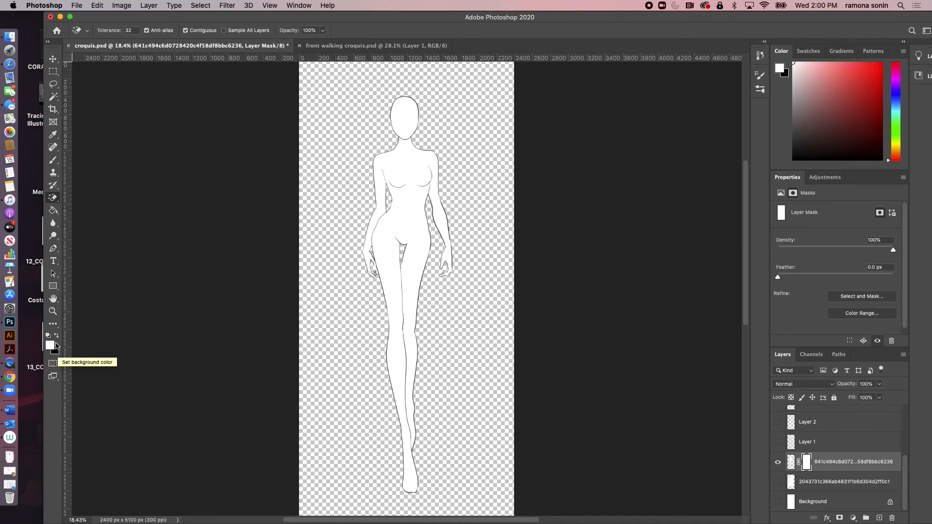
pyautogui.click(53, 160)
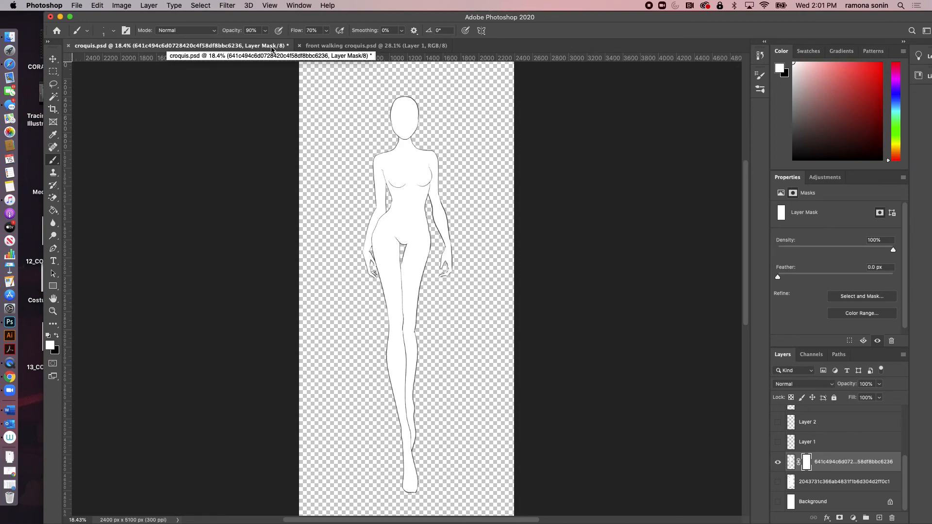
pyautogui.press('6')
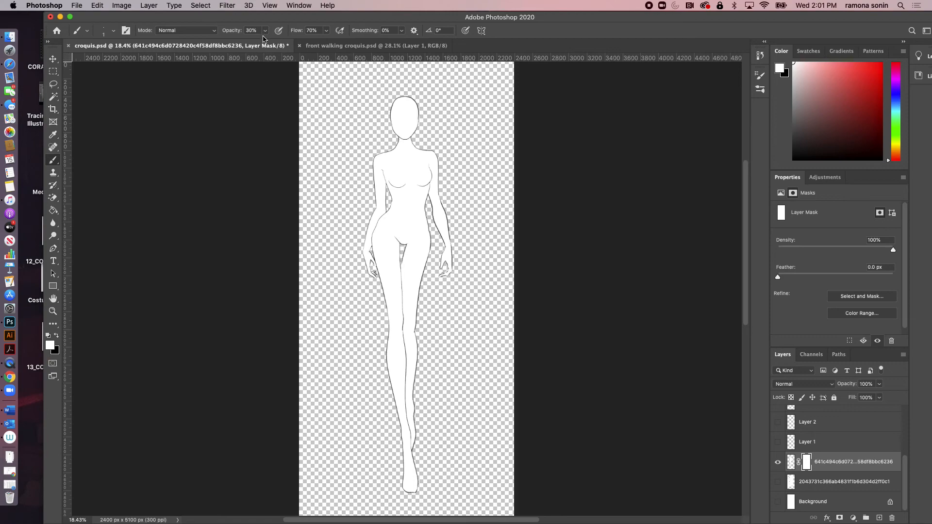
pyautogui.press('0')
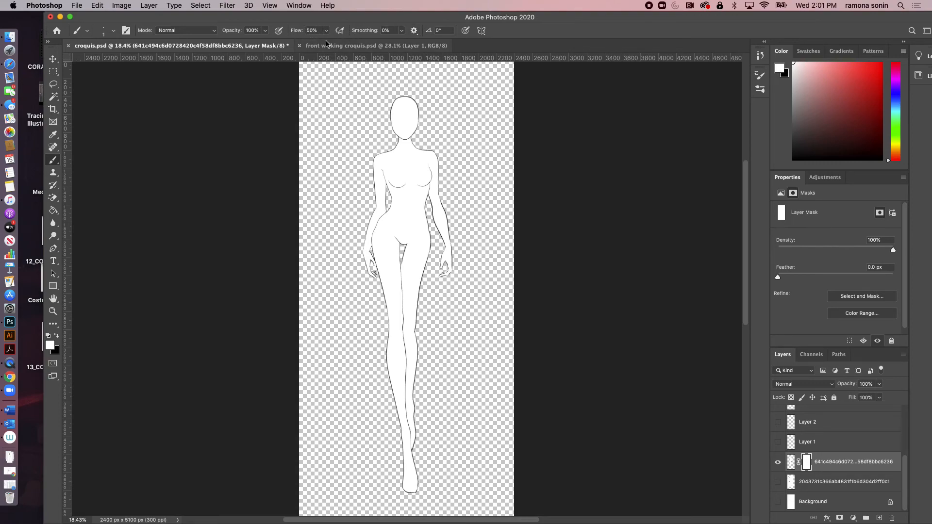
pyautogui.hotkey('shift', '0')
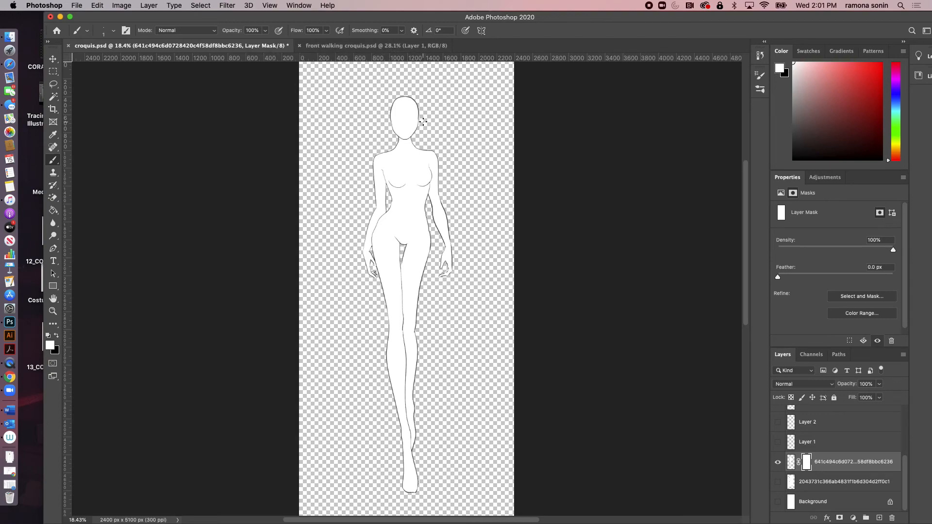
# Step: Set the brush to a 20 px Soft Round tip with 0% hardness for masking the croquis face outline
pyautogui.press('z')
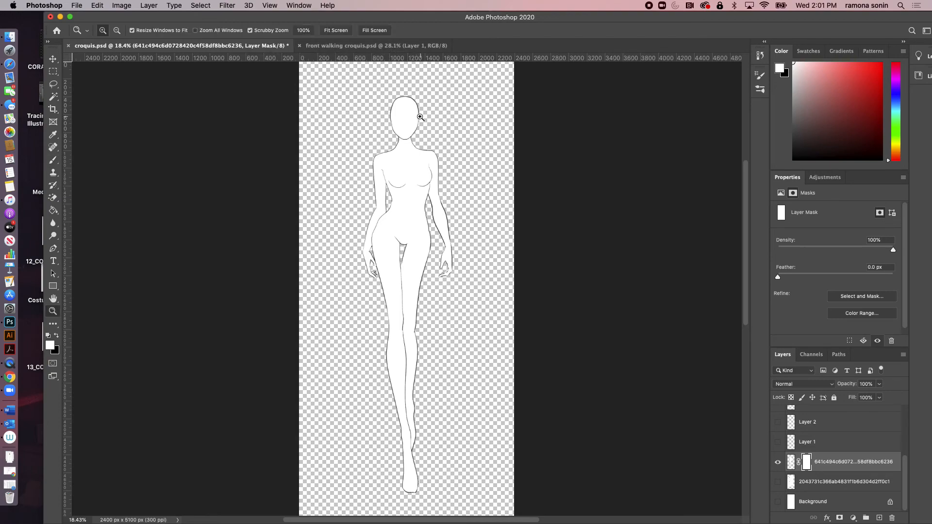
pyautogui.moveTo(421, 115)
pyautogui.mouseDown()
pyautogui.moveTo(499, 162)
pyautogui.moveTo(529, 195)
pyautogui.moveTo(461, 194)
pyautogui.moveTo(507, 214)
pyautogui.mouseUp()
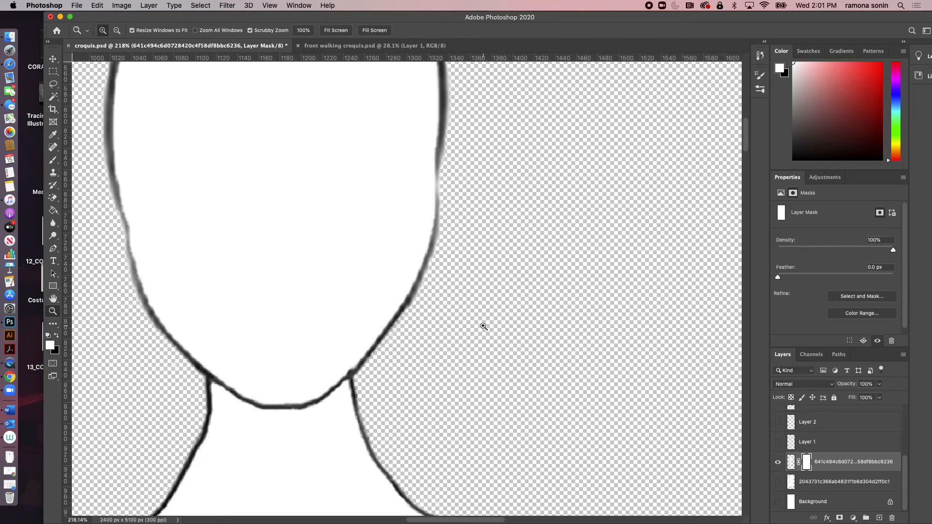
pyautogui.press('b')
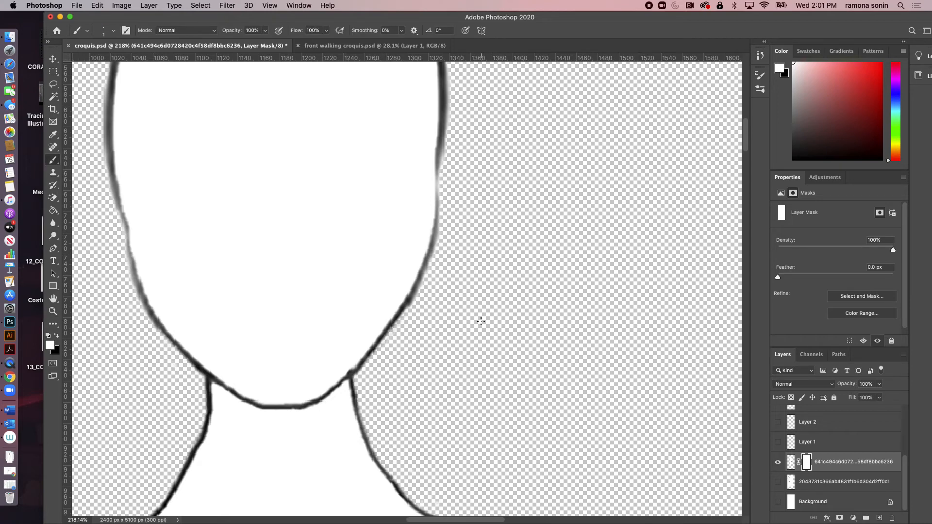
pyautogui.press(']')
pyautogui.press(']')
pyautogui.press(']')
pyautogui.press(']')
pyautogui.press(']')
pyautogui.press(']')
pyautogui.press(']')
pyautogui.press(']')
pyautogui.press(']')
pyautogui.click(114, 31)
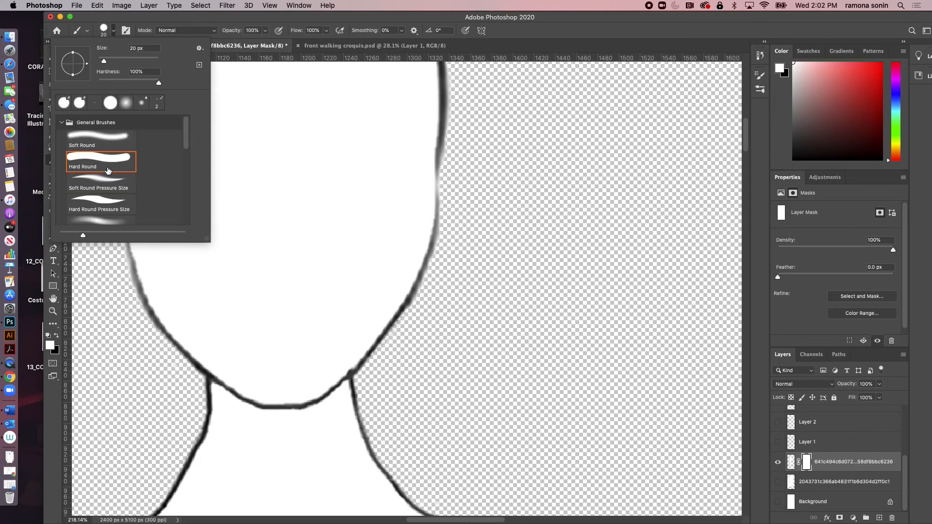
pyautogui.click(113, 139)
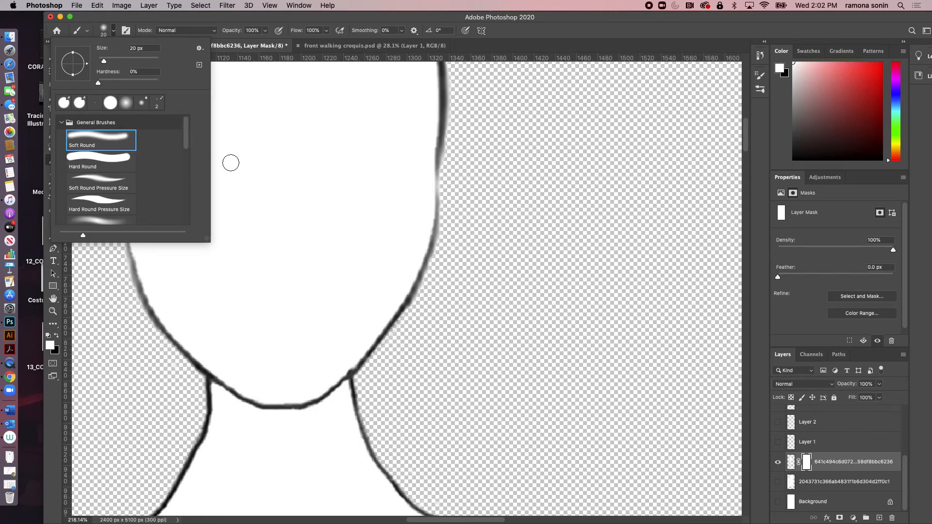
pyautogui.click(408, 251)
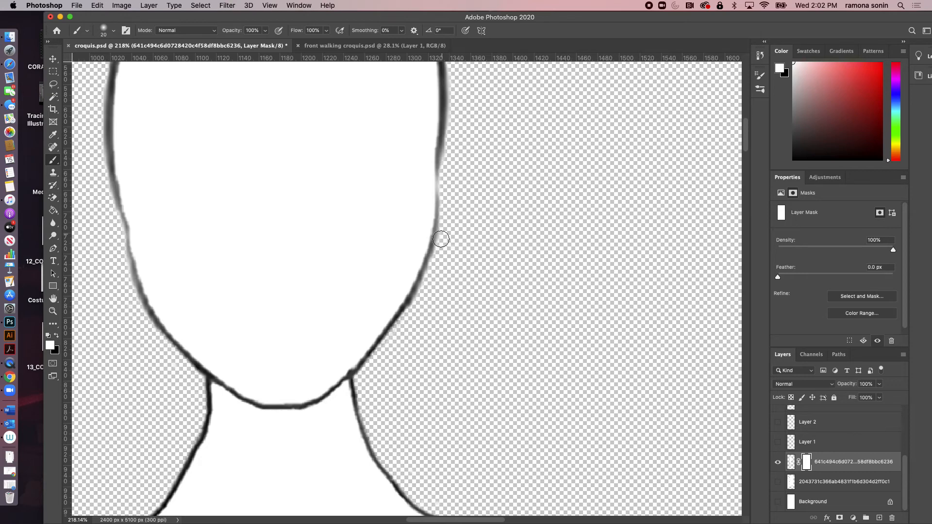
# Step: Hide the right jawline with black on the layer mask and restore the overpainted spot inside the face with white
pyautogui.click(56, 335)
pyautogui.moveTo(447, 202)
pyautogui.mouseDown()
pyautogui.moveTo(409, 306)
pyautogui.moveTo(365, 373)
pyautogui.mouseUp()
pyautogui.moveTo(451, 197)
pyautogui.mouseDown()
pyautogui.moveTo(445, 192)
pyautogui.moveTo(428, 254)
pyautogui.moveTo(383, 348)
pyautogui.moveTo(362, 371)
pyautogui.moveTo(324, 356)
pyautogui.mouseUp()
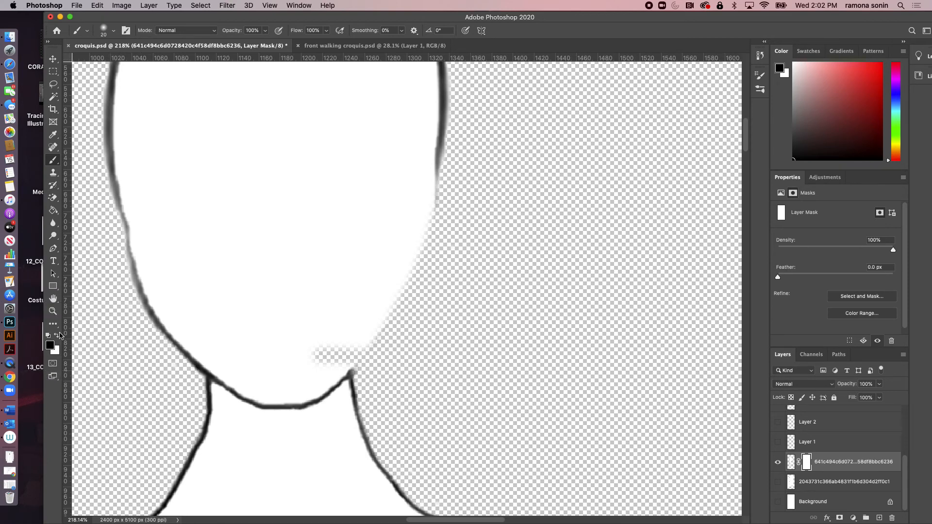
pyautogui.click(58, 336)
pyautogui.moveTo(329, 342)
pyautogui.mouseDown()
pyautogui.moveTo(325, 365)
pyautogui.moveTo(350, 341)
pyautogui.moveTo(340, 360)
pyautogui.moveTo(343, 361)
pyautogui.mouseUp()
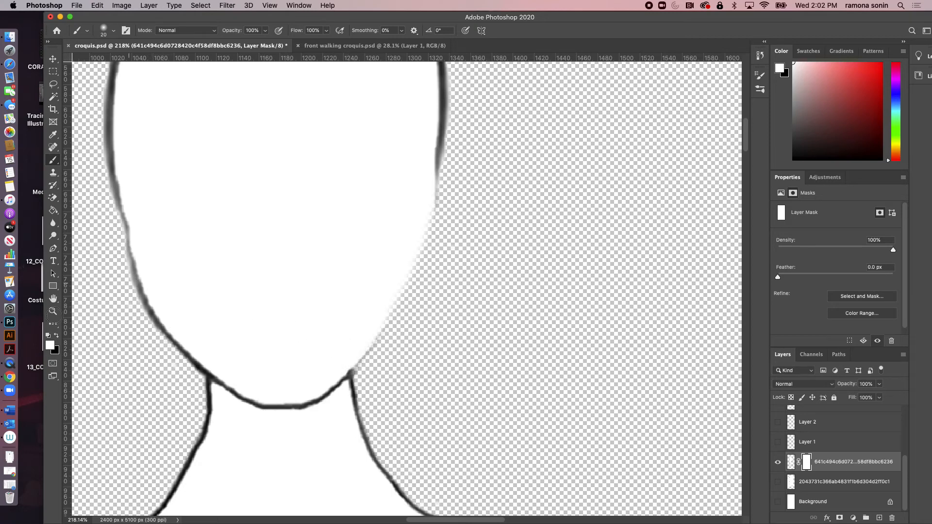
# Step: Paint black on the layer mask along the face's left jawline to hide the outline down towards the neck
pyautogui.click(56, 336)
pyautogui.moveTo(112, 231); pyautogui.dragTo(147, 309)
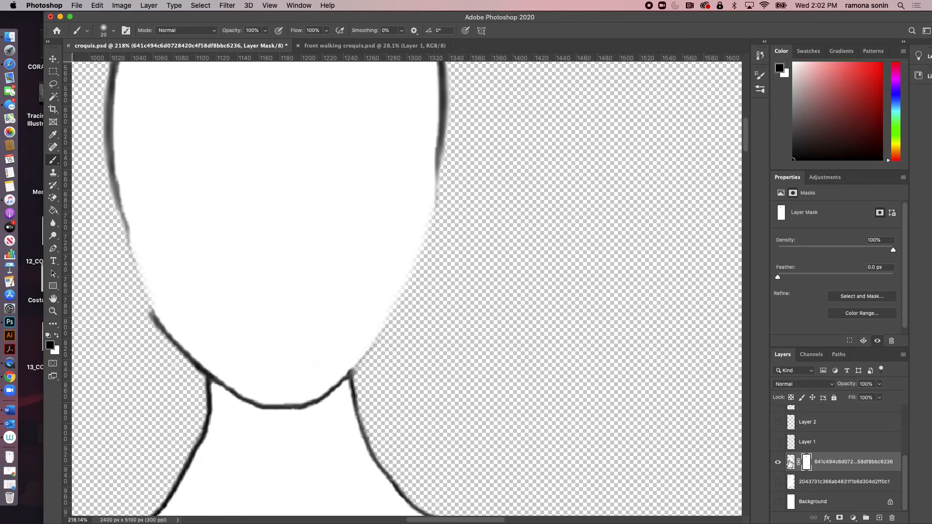
pyautogui.click(790, 462)
pyautogui.click(806, 462)
pyautogui.moveTo(132, 293); pyautogui.dragTo(179, 365)
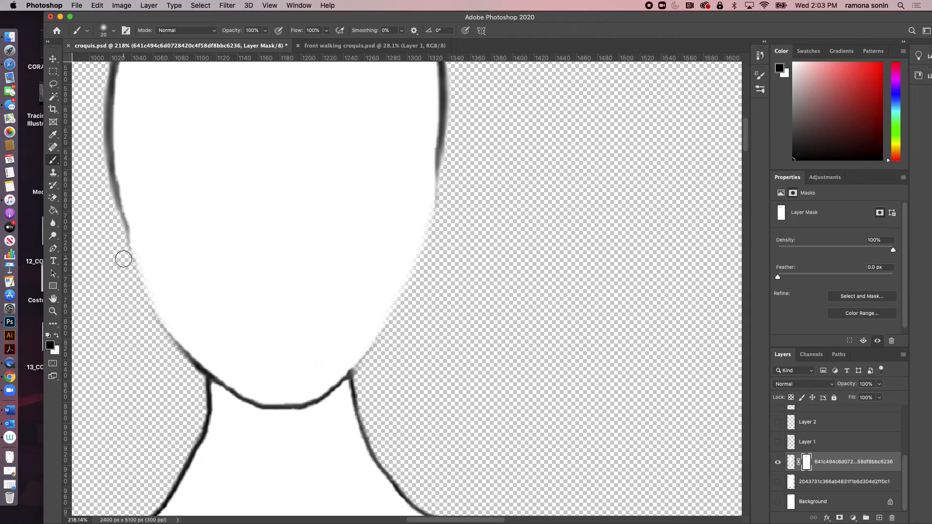
pyautogui.moveTo(133, 283); pyautogui.dragTo(194, 378)
pyautogui.click(187, 368)
pyautogui.click(187, 368)
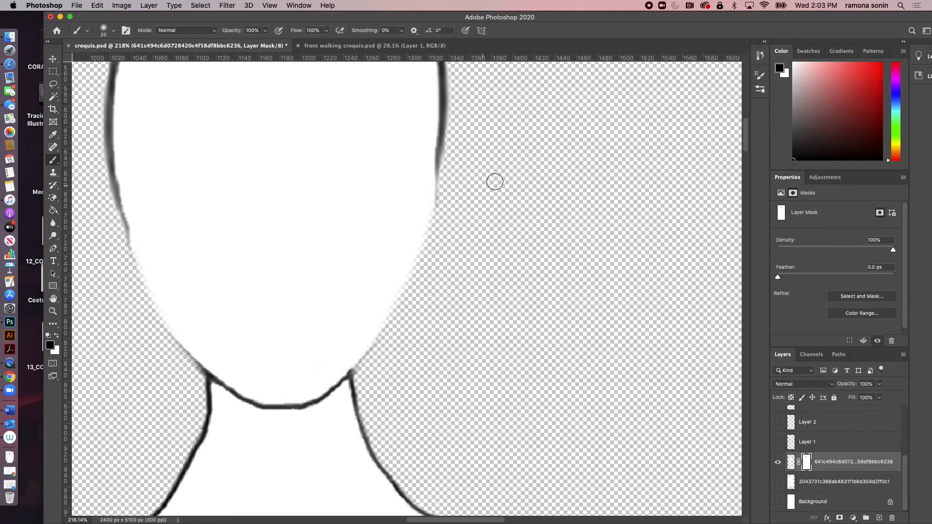
pyautogui.scroll(-15, 509, 181)
pyautogui.hscroll(-2, 510, 181)
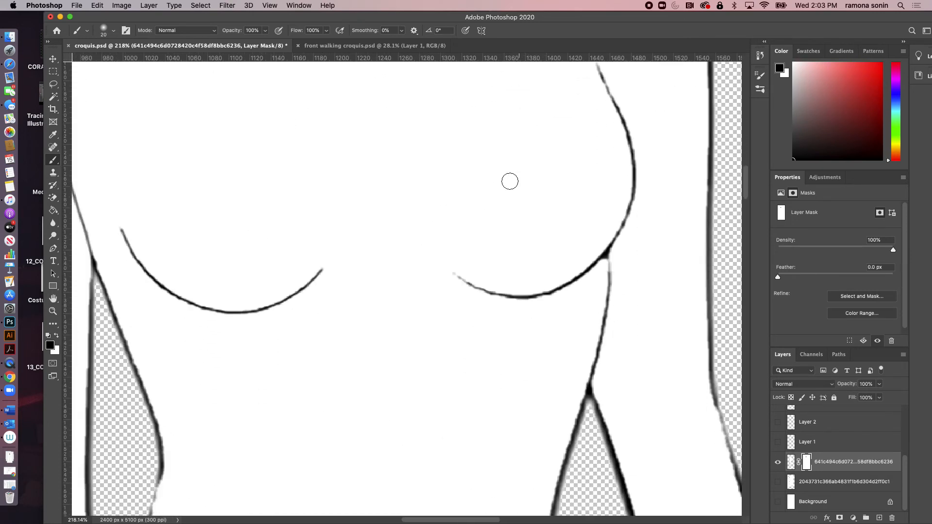
pyautogui.hscroll(8, 510, 181)
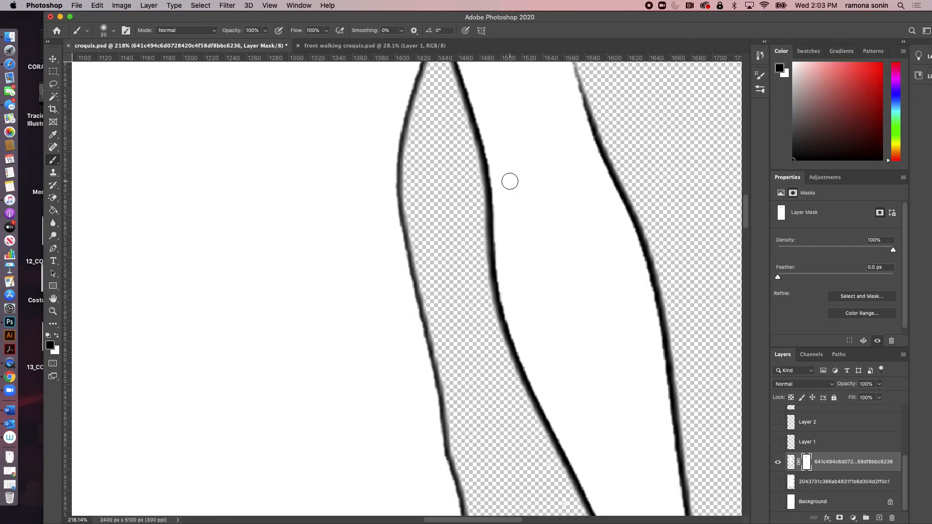
# Step: Select Layer 3 and make its portrait photo visible over the croquis head
pyautogui.press('super+0')
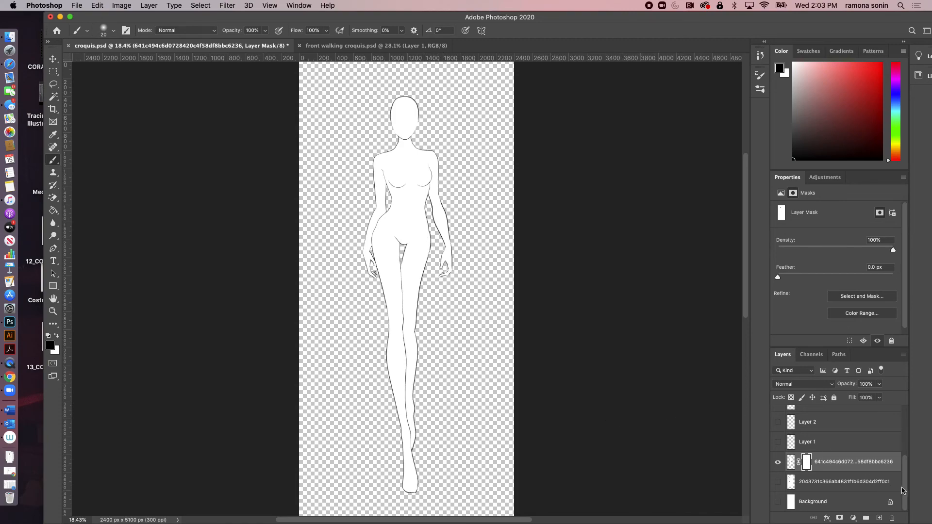
pyautogui.scroll(3, 846, 470)
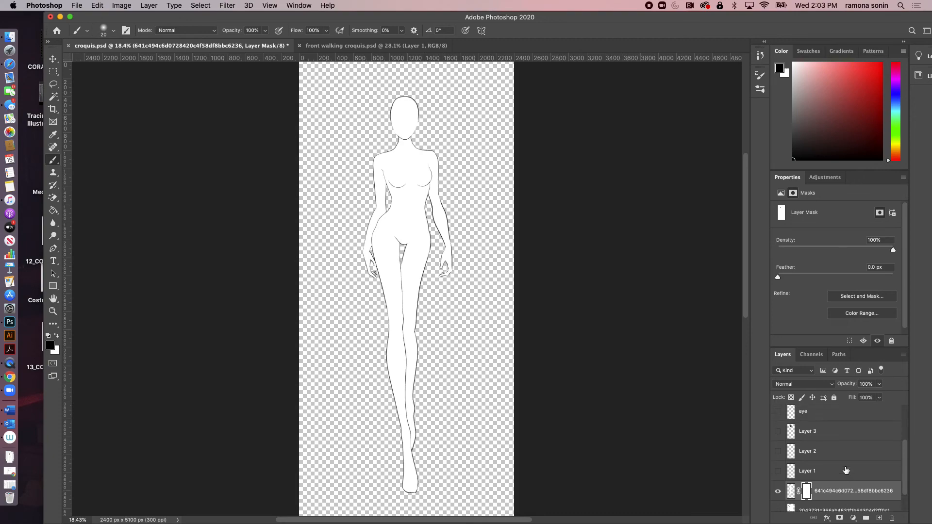
pyautogui.click(848, 460)
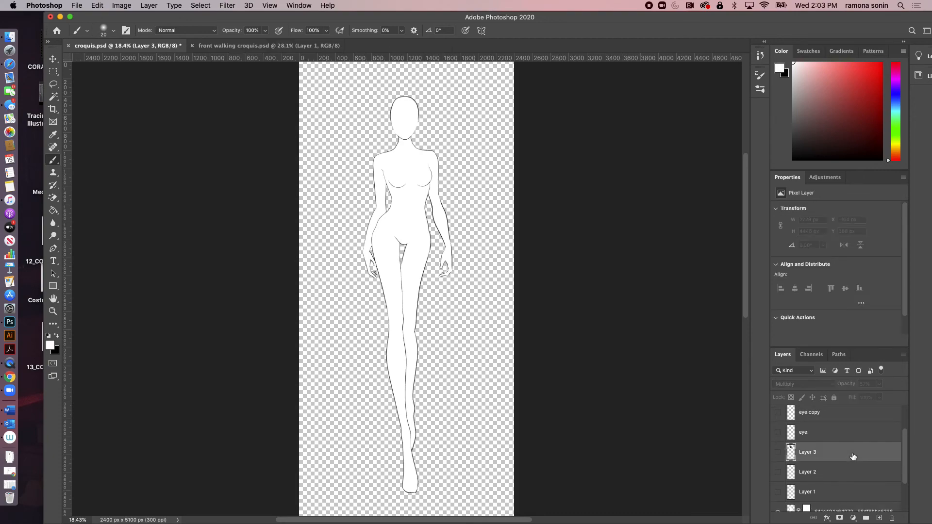
pyautogui.click(778, 452)
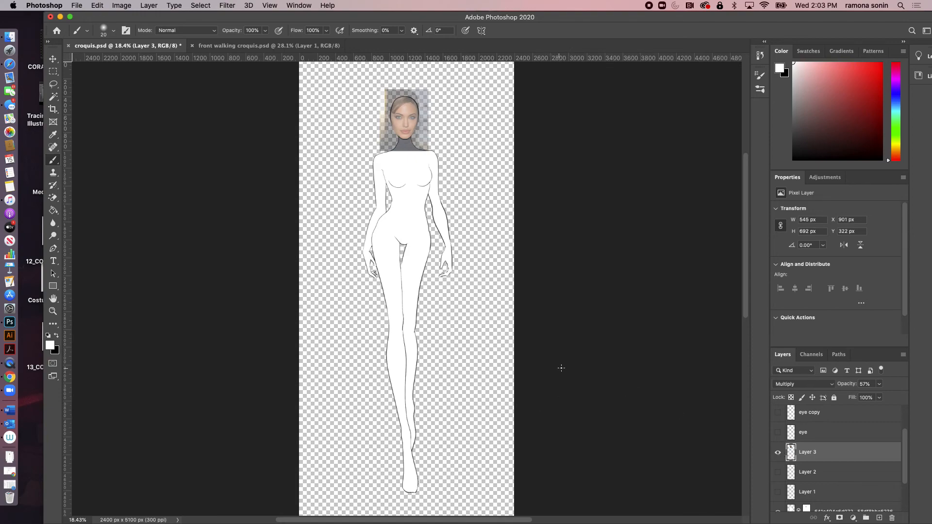
# Step: Try the portrait photo on Layer 3 at 100% opacity, and set the layer's opacity to 43%
pyautogui.press('z')
pyautogui.moveTo(416, 129); pyautogui.dragTo(483, 204)
pyautogui.scroll(2, 483, 204)
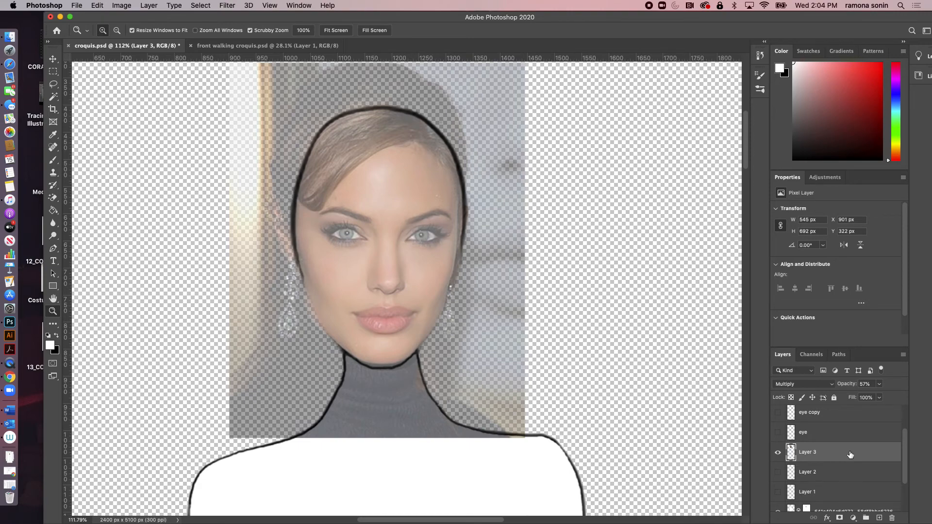
pyautogui.click(880, 386)
pyautogui.moveTo(879, 397); pyautogui.dragTo(920, 402)
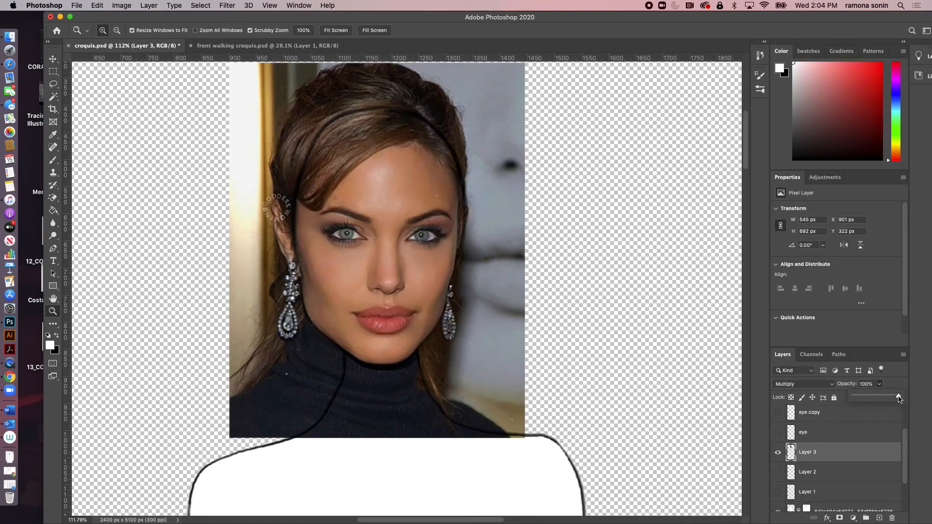
pyautogui.moveTo(899, 398); pyautogui.dragTo(874, 398)
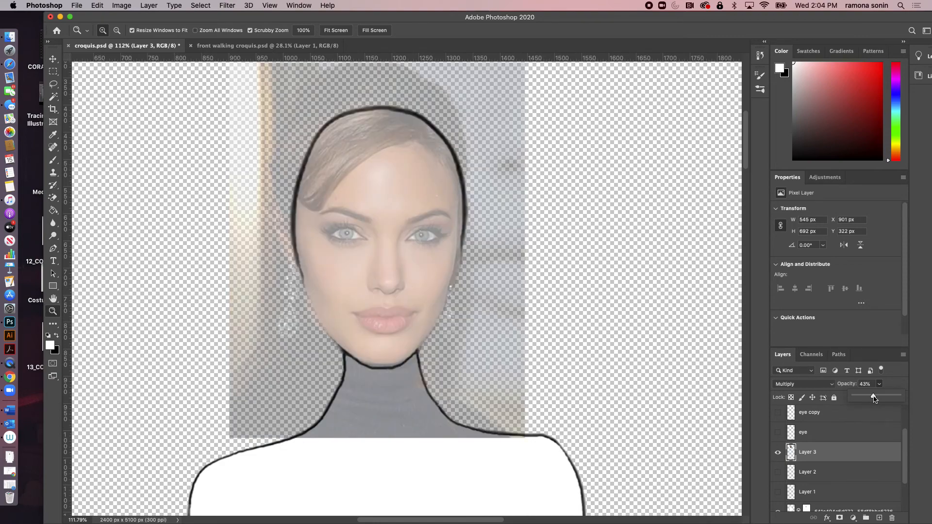
# Step: Try the Normal blending mode on Layer 3 and return the layer to Multiply
pyautogui.click(832, 384)
pyautogui.click(821, 356)
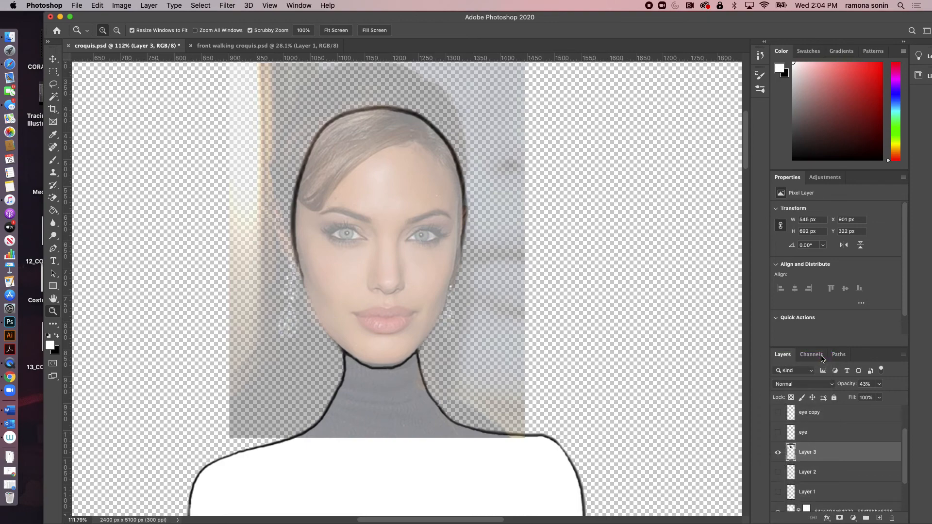
pyautogui.click(825, 389)
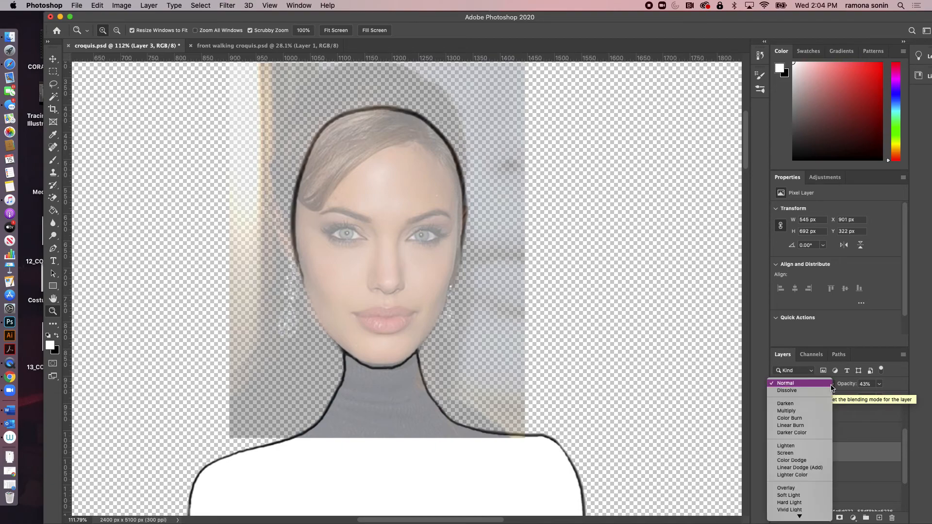
pyautogui.click(817, 411)
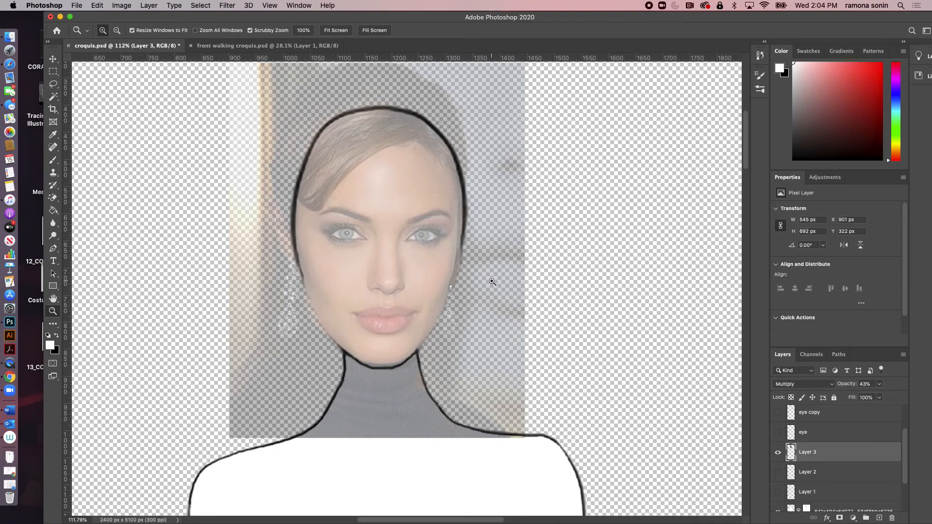
# Step: Try enlarging Layer 3's portrait photo proportionally to about 150% with Free Transform, and discard the resizing
pyautogui.press('super+minus')
pyautogui.press('super+minus')
pyautogui.press('super+minus')
pyautogui.press('super+minus')
pyautogui.press('super+minus')
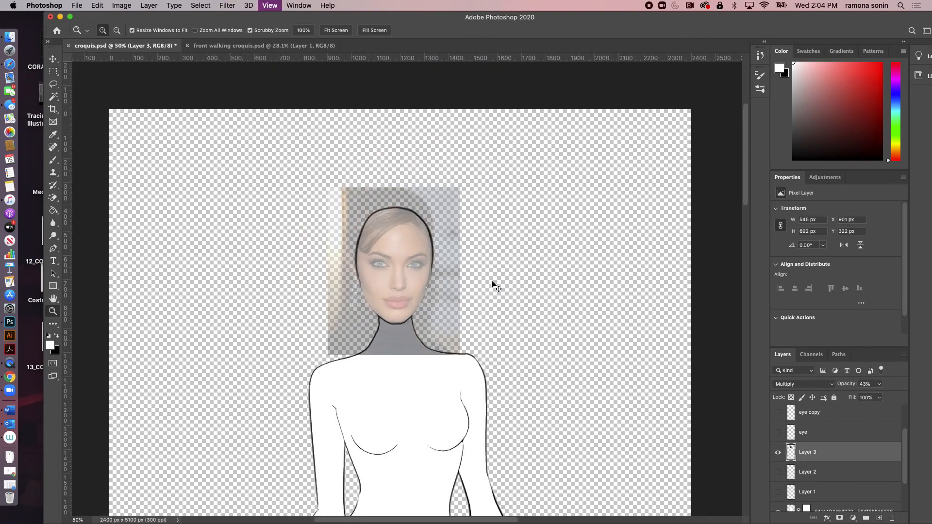
pyautogui.scroll(-5, 462, 267)
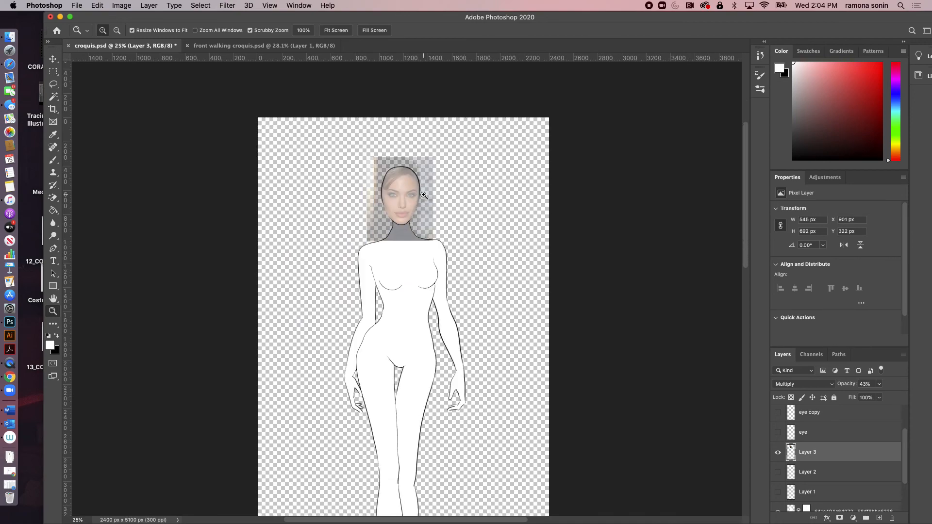
pyautogui.press('v')
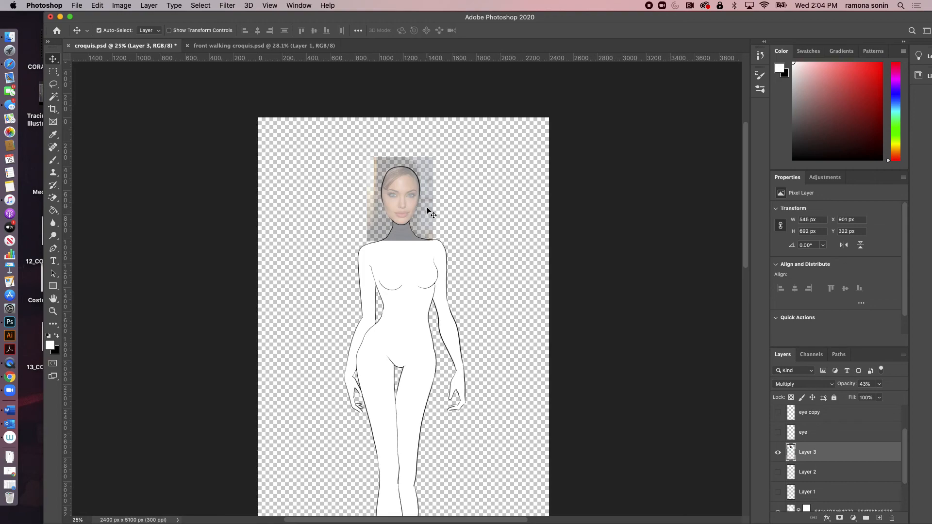
pyautogui.press('super+t')
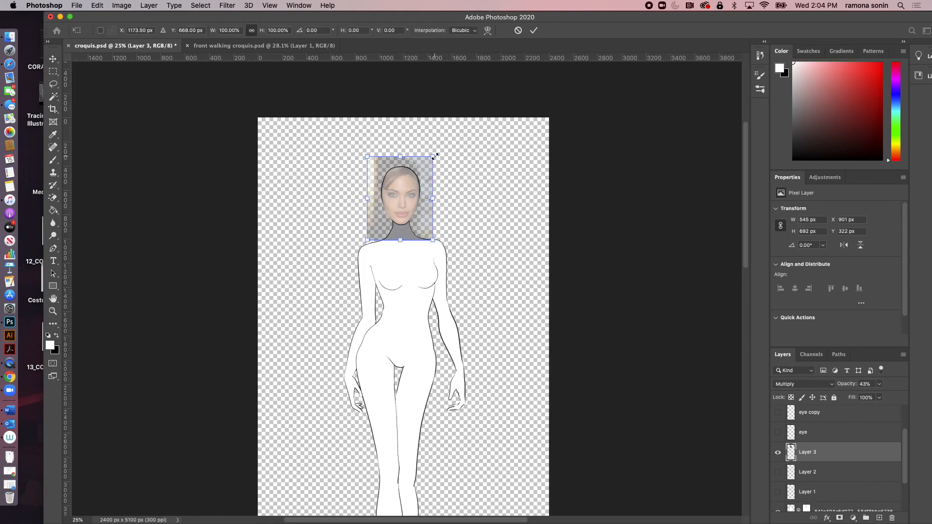
pyautogui.moveTo(434, 157); pyautogui.dragTo(455, 137)
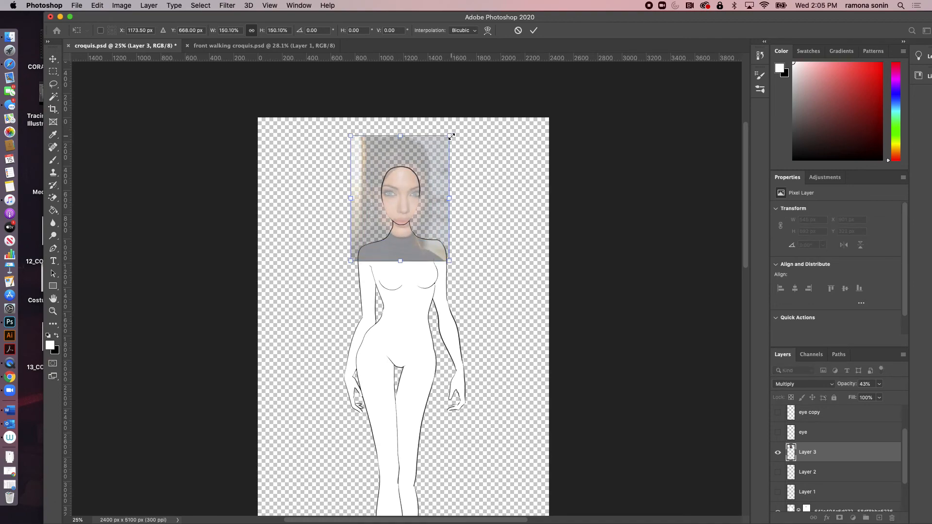
pyautogui.moveTo(451, 137); pyautogui.dragTo(435, 154)
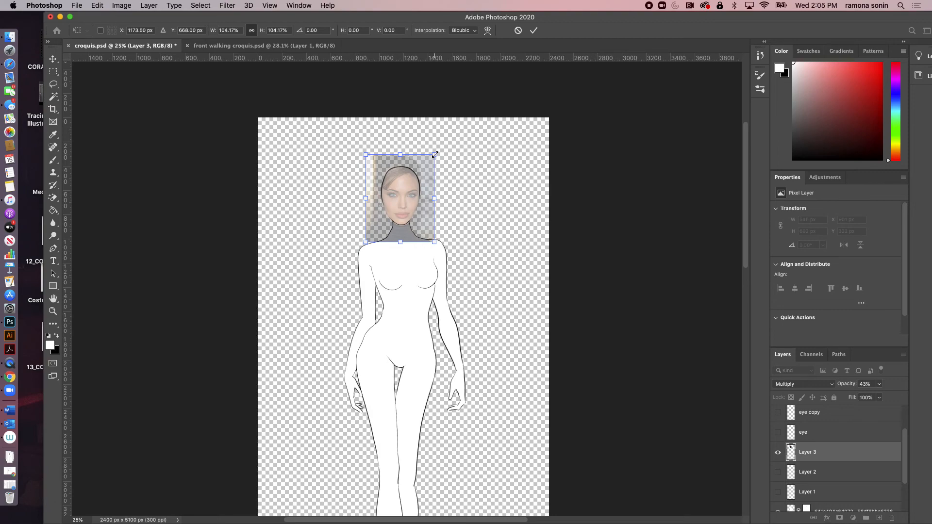
pyautogui.press('Return')
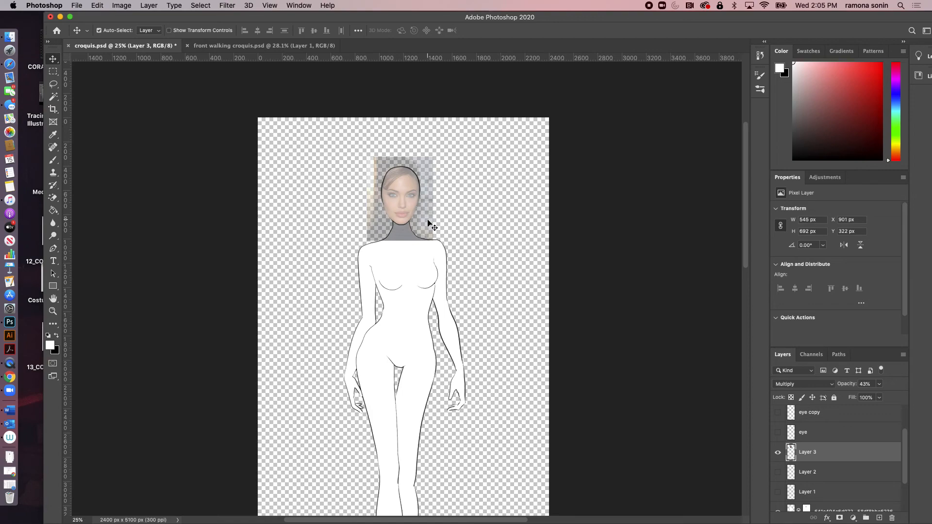
# Step: Add a new layer directly above Layer 3 and name it "eye"
pyautogui.click(880, 519)
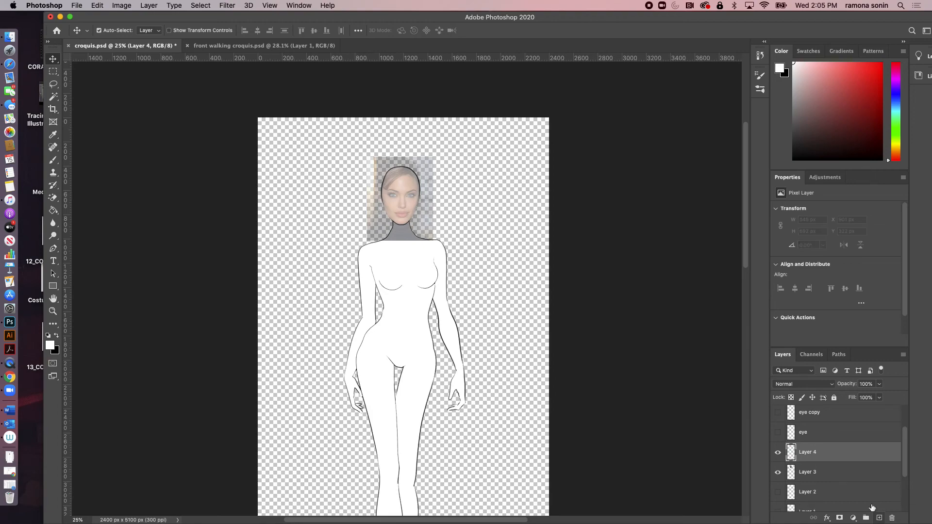
pyautogui.doubleClick(812, 452)
pyautogui.write('eye')
pyautogui.press('Return')
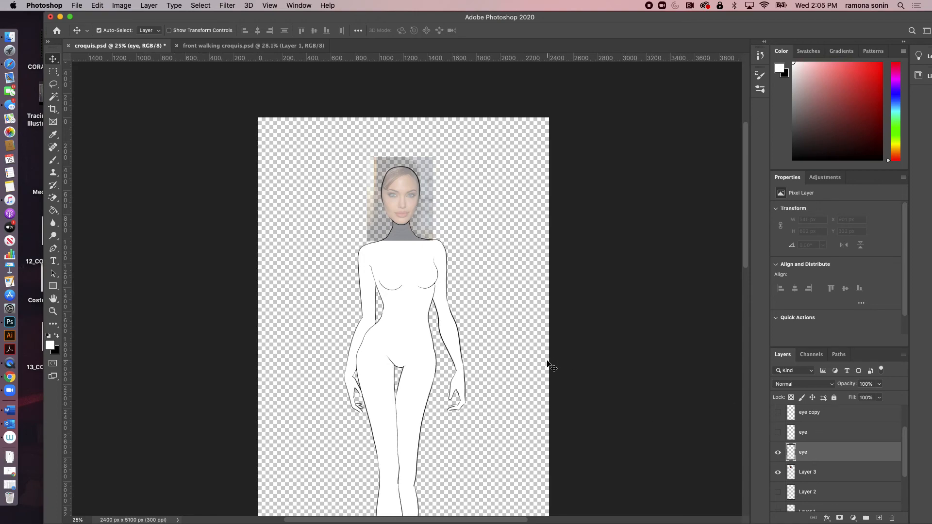
# Step: Choose the KYLE Ultimate Pencil Hard preset from the Dry Media Brushes for the Brush tool
pyautogui.press('b')
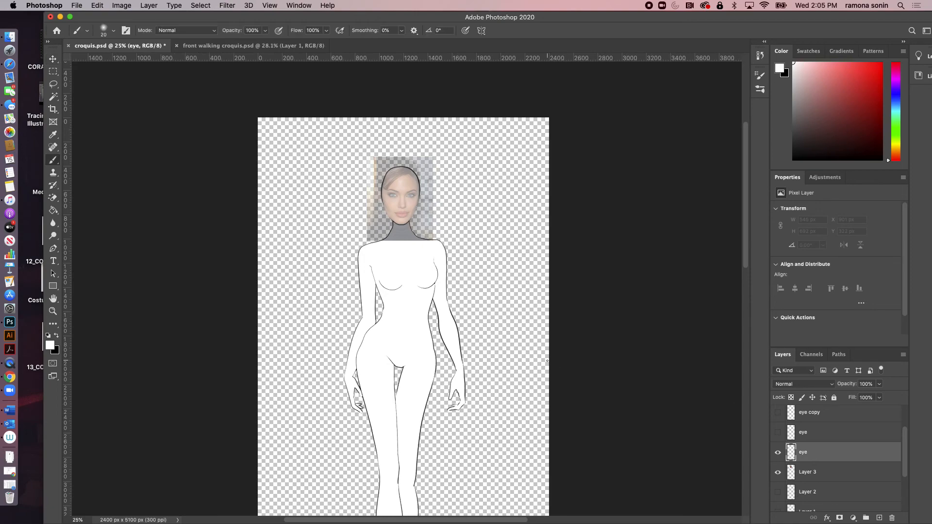
pyautogui.click(114, 31)
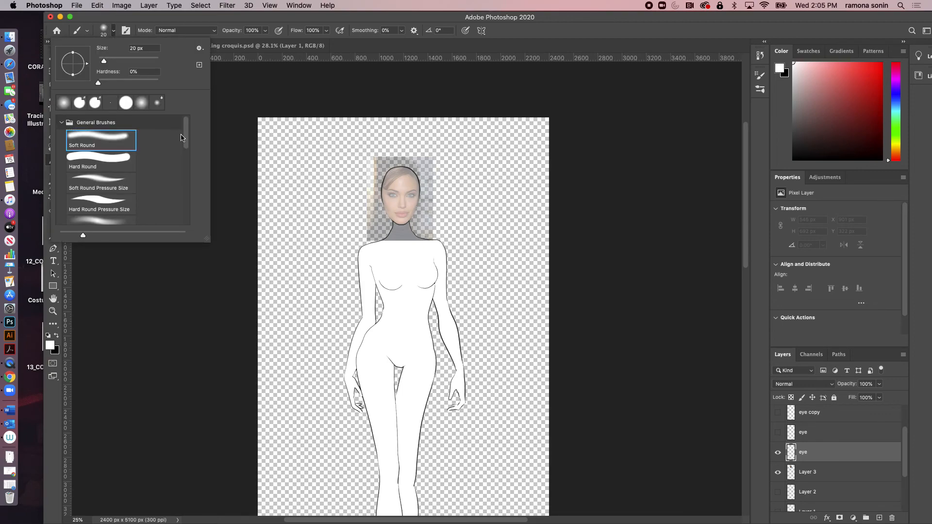
pyautogui.moveTo(185, 137); pyautogui.dragTo(179, 189)
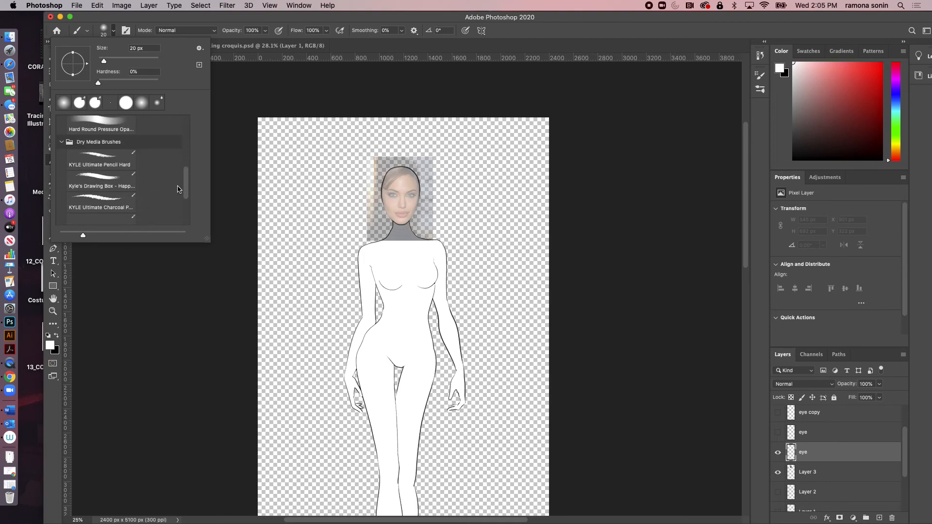
pyautogui.click(104, 154)
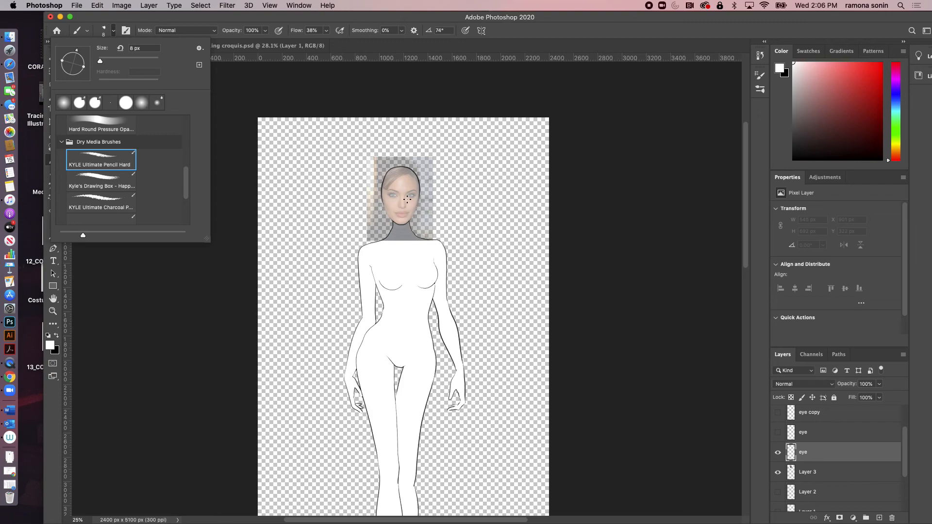
# Step: Examine the portrait's face up close, ending on the eye nearest the head outline's right edge
pyautogui.scroll(1, 413, 193)
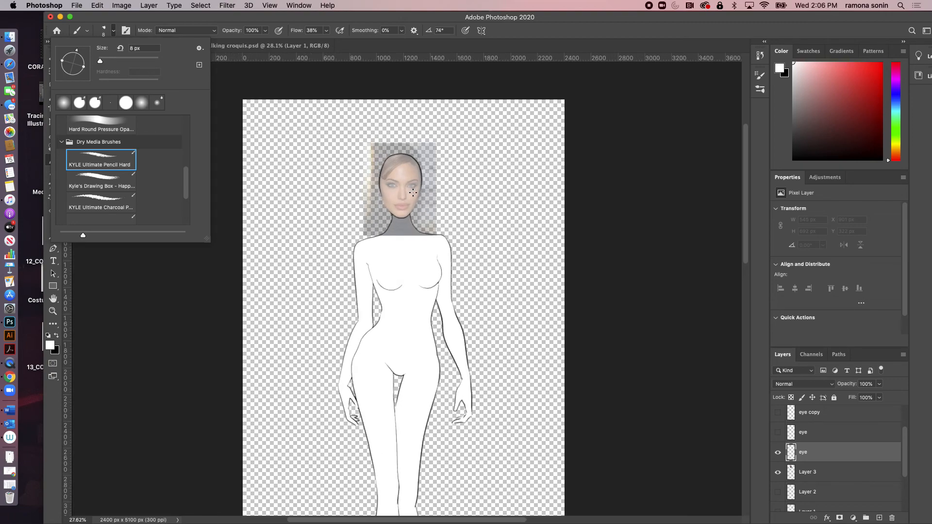
pyautogui.scroll(6, 413, 193)
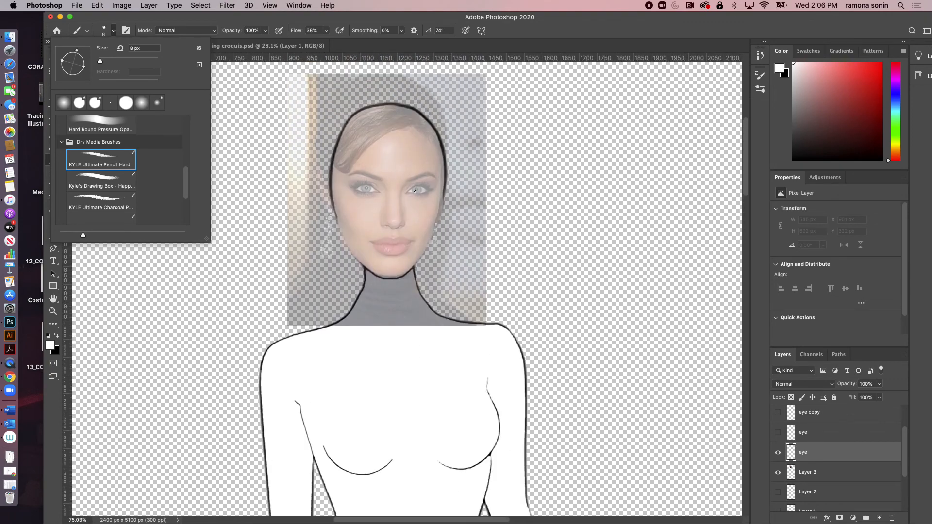
pyautogui.scroll(4, 396, 161)
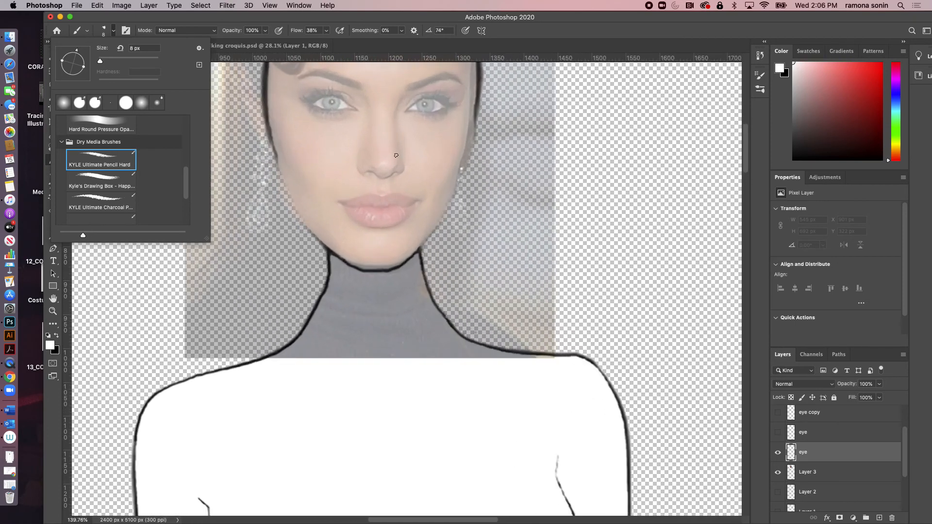
pyautogui.scroll(-3, 397, 259)
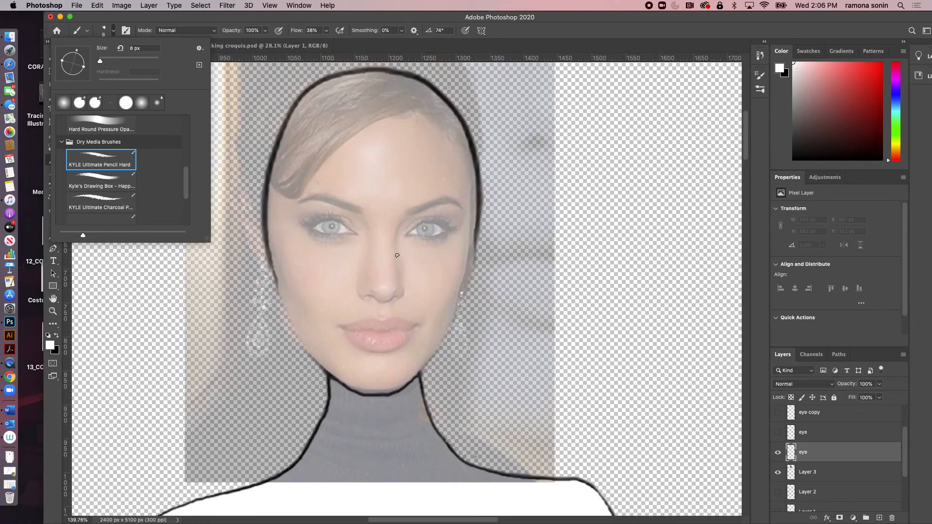
pyautogui.scroll(7, 397, 255)
pyautogui.scroll(3, 397, 255)
pyautogui.scroll(4, 397, 255)
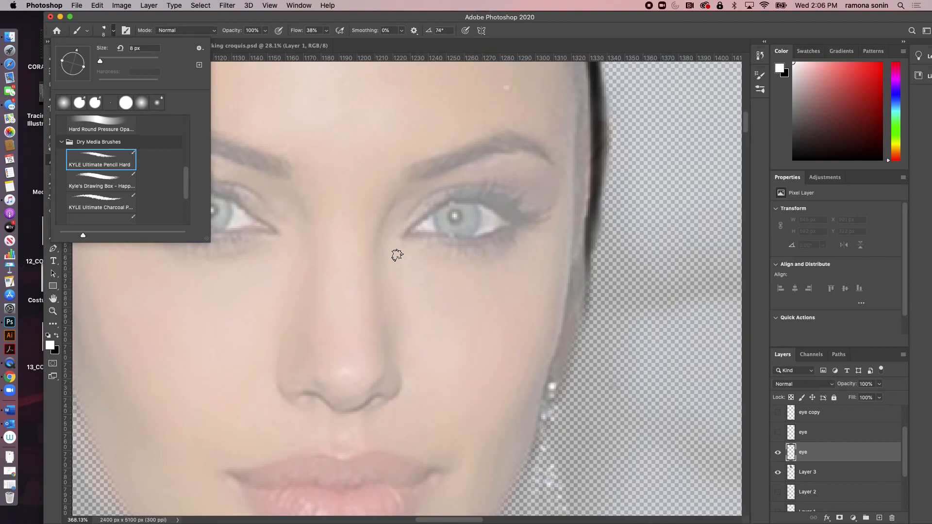
pyautogui.scroll(-4, 397, 256)
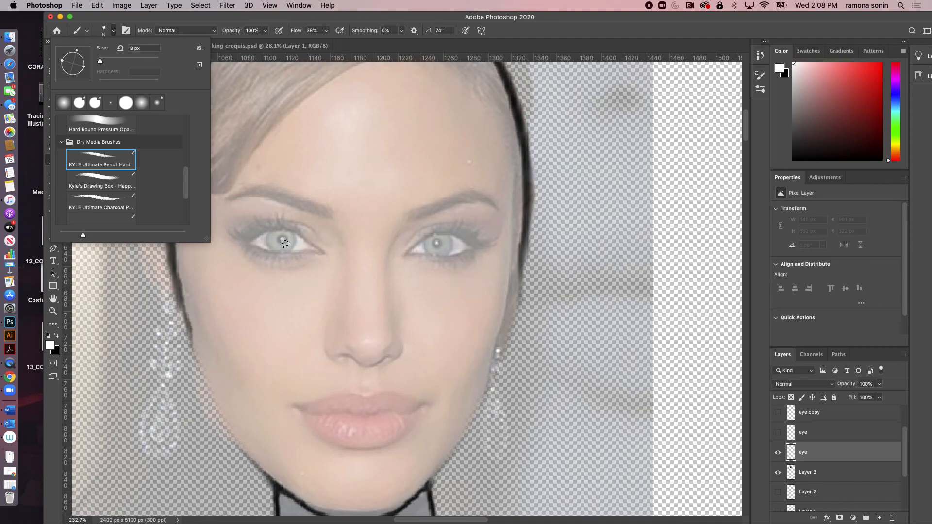
pyautogui.click(438, 233)
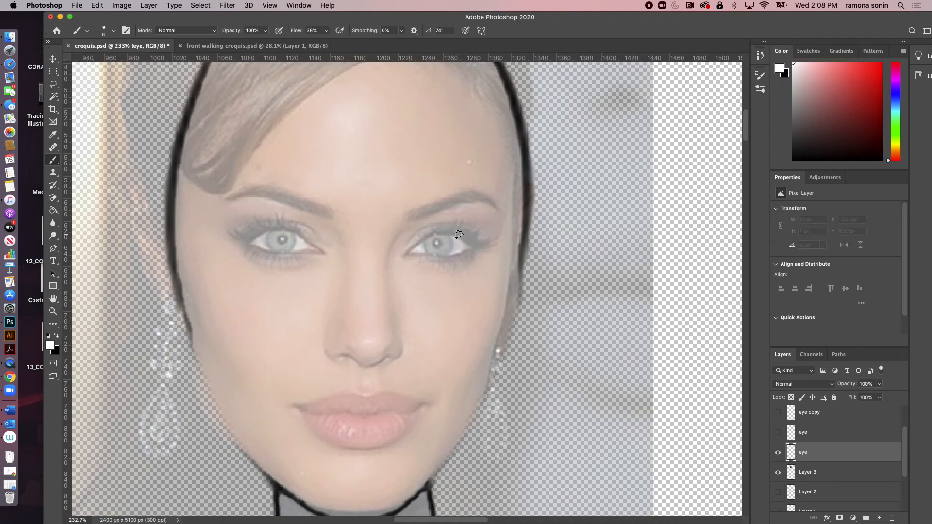
pyautogui.press('z')
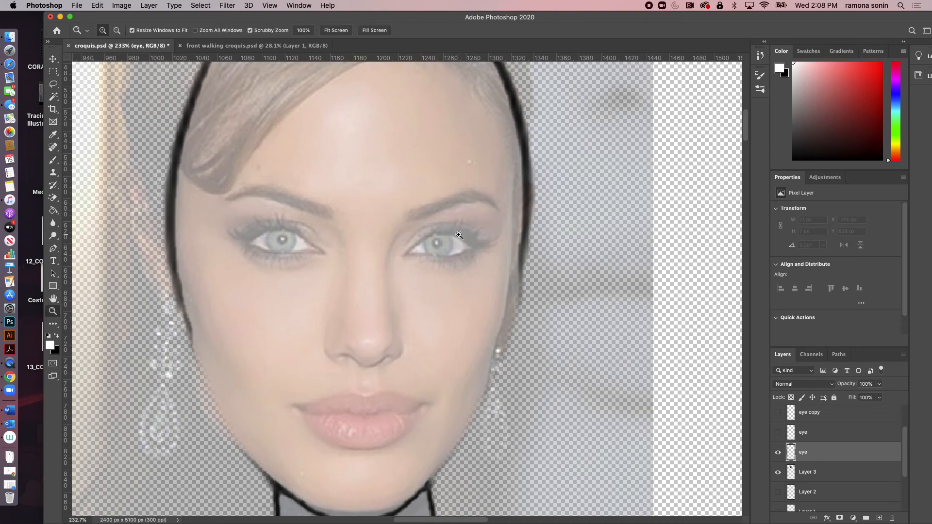
pyautogui.moveTo(440, 216); pyautogui.dragTo(501, 203)
pyautogui.scroll(4, 505, 208)
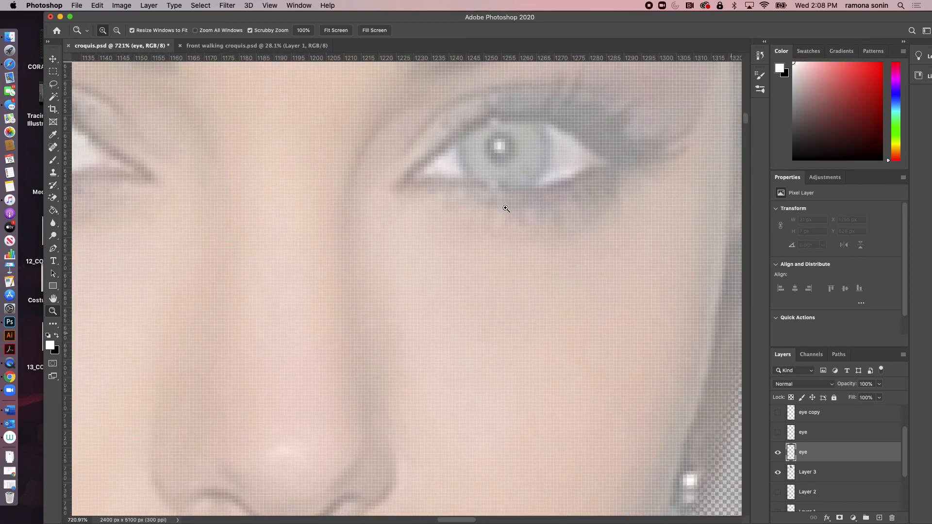
pyautogui.scroll(-2, 505, 208)
pyautogui.hscroll(2, 506, 208)
pyautogui.scroll(2, 506, 208)
pyautogui.hscroll(2, 506, 208)
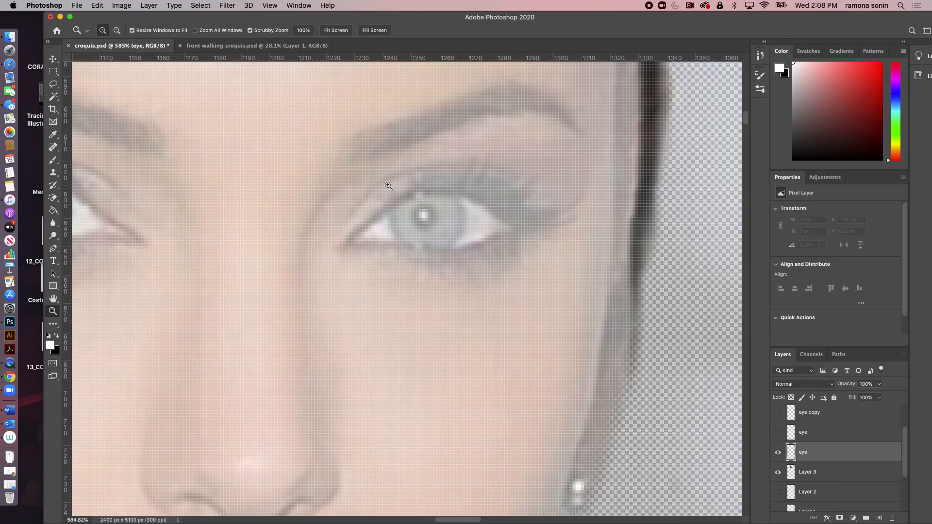
# Step: Reduce the KYLE Ultimate Pencil Hard brush size to 1 px
pyautogui.press('b')
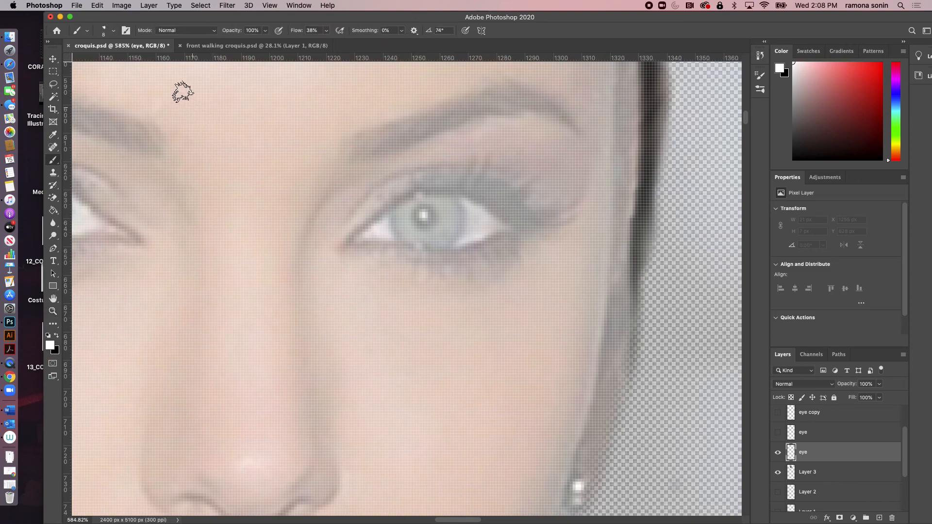
pyautogui.click(115, 32)
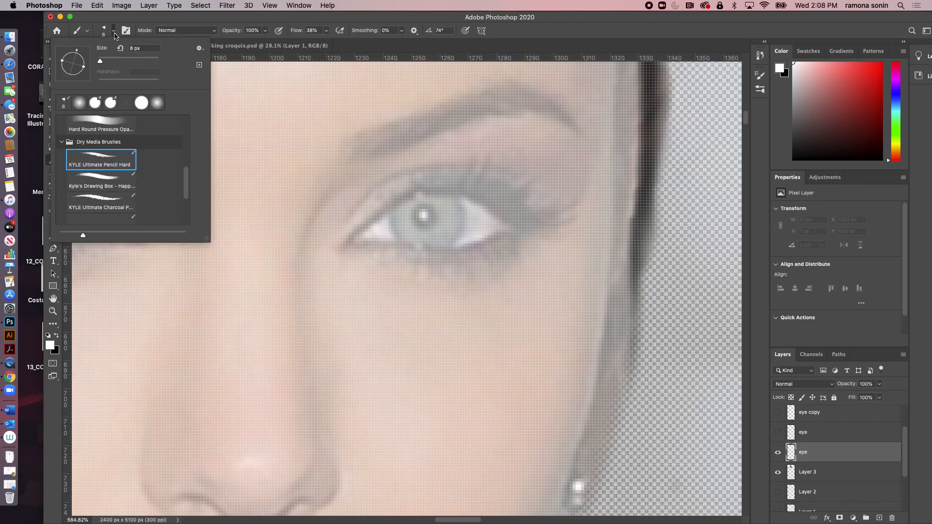
pyautogui.click(114, 32)
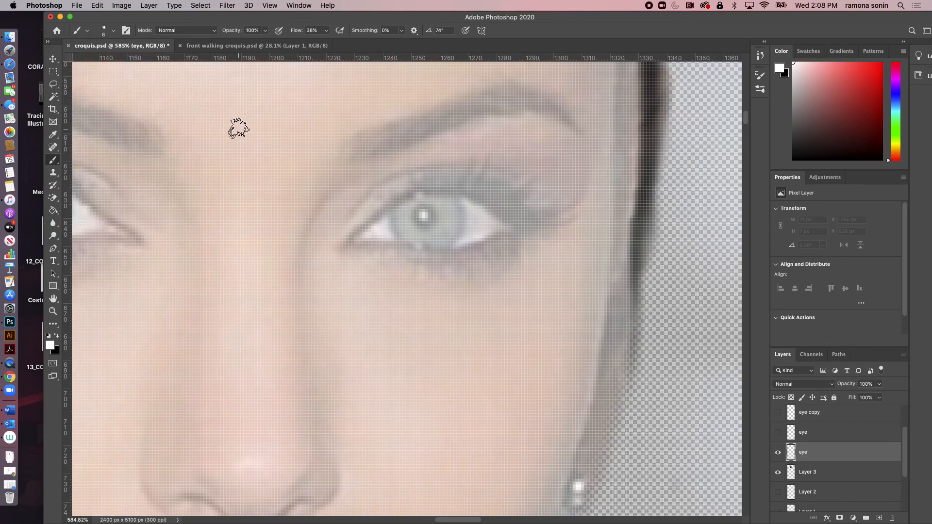
pyautogui.press('[')
pyautogui.press('[')
pyautogui.press('[')
pyautogui.press('[')
pyautogui.press('[')
pyautogui.press('[')
# Step: Set the foreground colour to a dark neutral grey, and give the brush 70% opacity and 60% flow
pyautogui.click(56, 338)
pyautogui.click(50, 345)
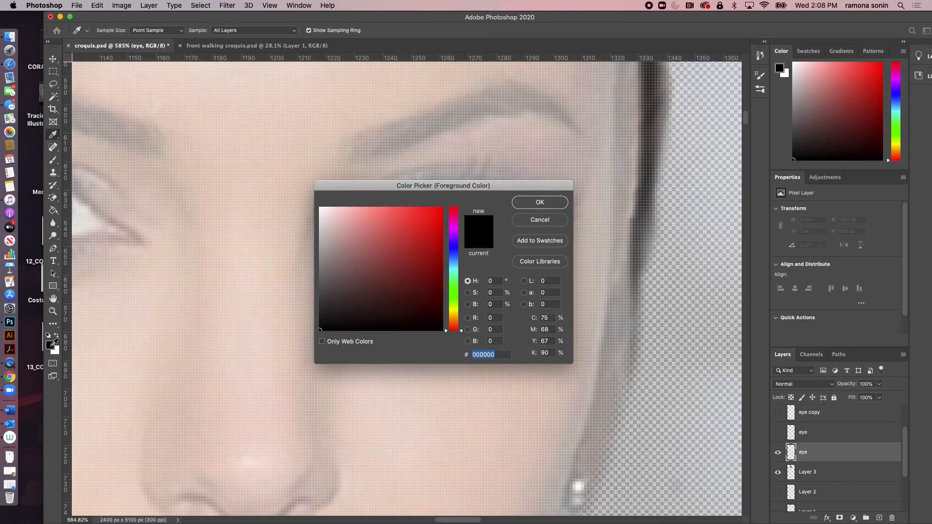
pyautogui.click(320, 291)
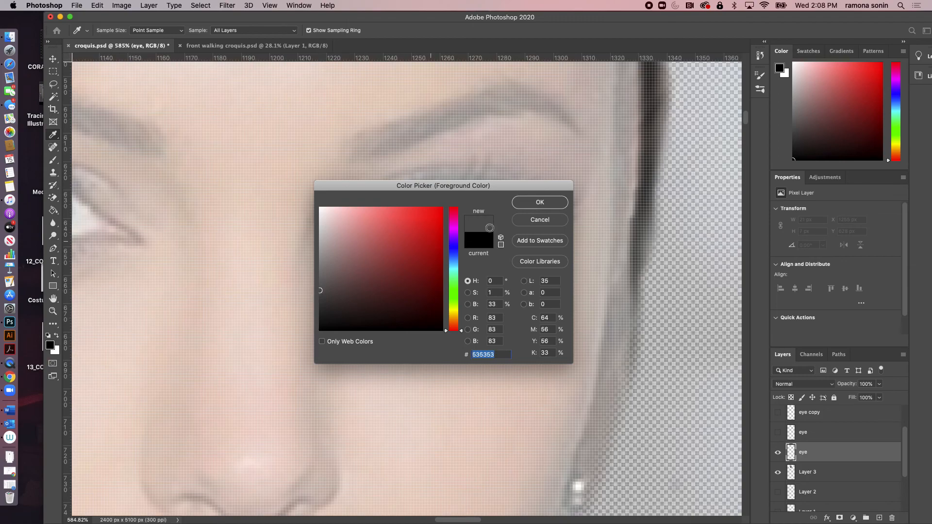
pyautogui.click(320, 302)
pyautogui.click(542, 203)
pyautogui.press('b')
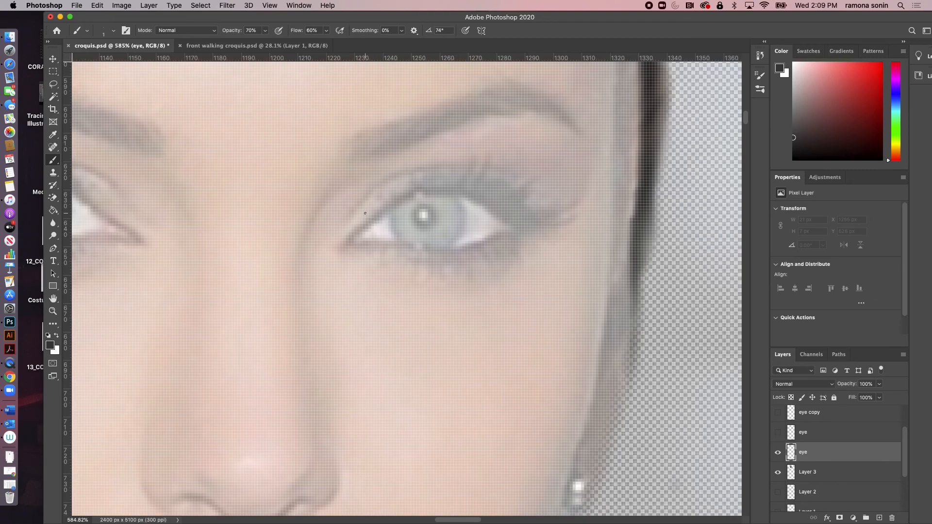
# Step: Try Off as the size jitter control in the brush's Shape Dynamics, and return the control to Pen Pressure
pyautogui.click(126, 31)
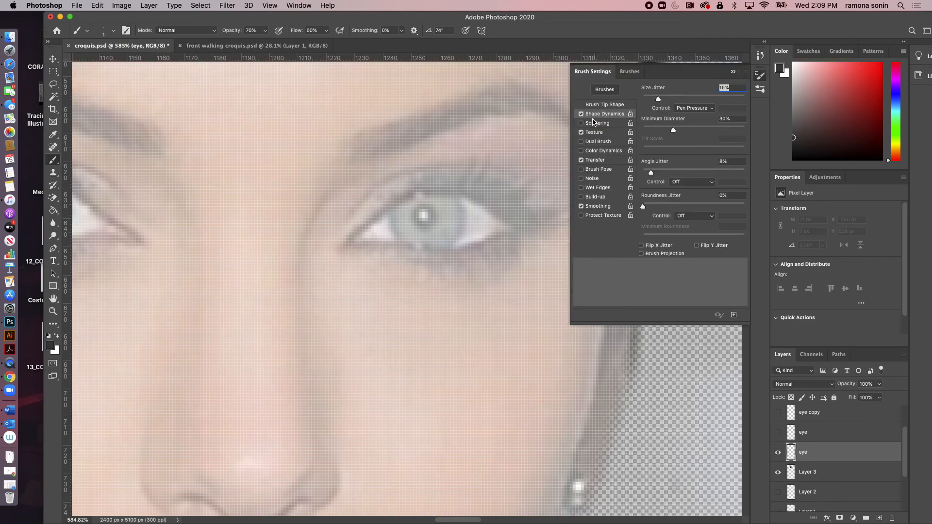
pyautogui.click(712, 108)
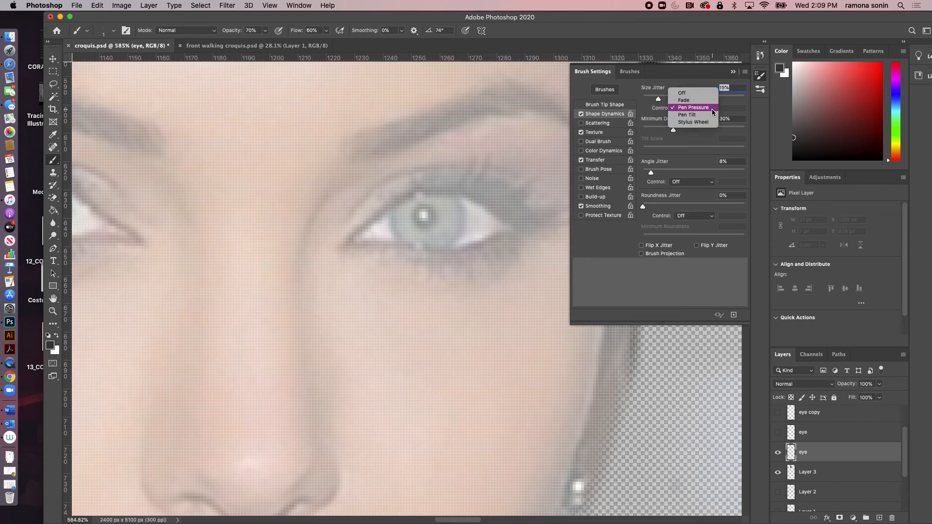
pyautogui.click(708, 92)
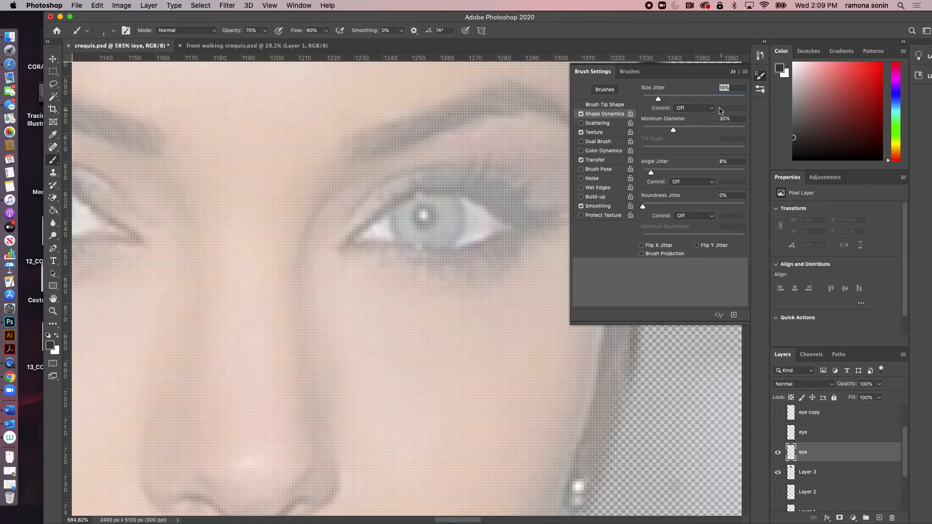
pyautogui.click(712, 110)
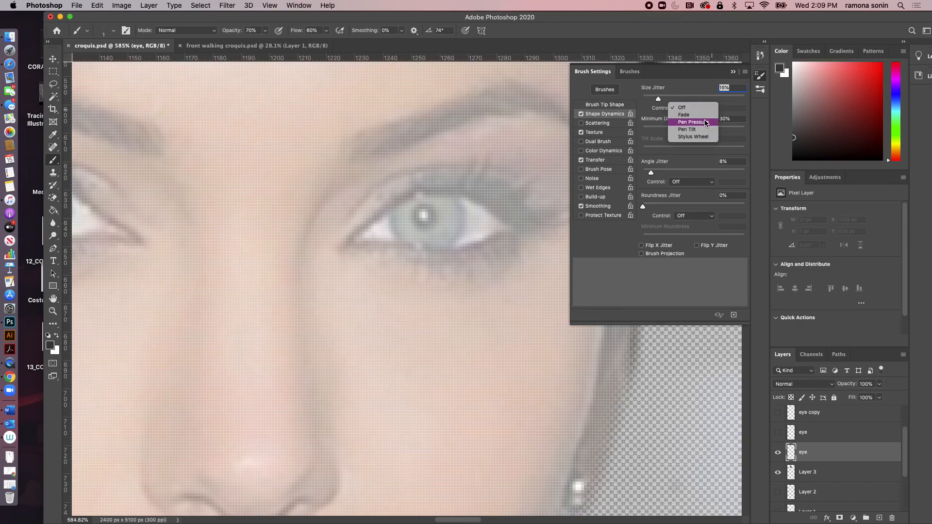
pyautogui.click(706, 128)
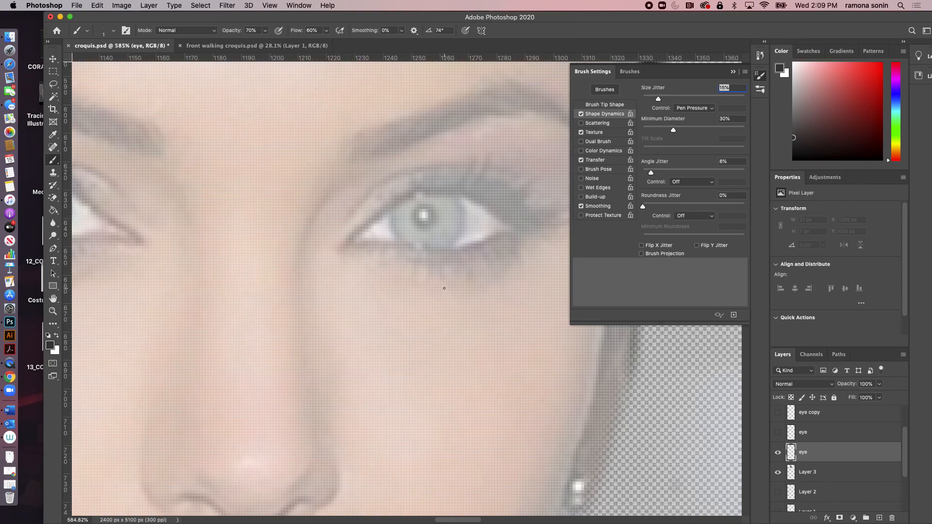
pyautogui.click(733, 70)
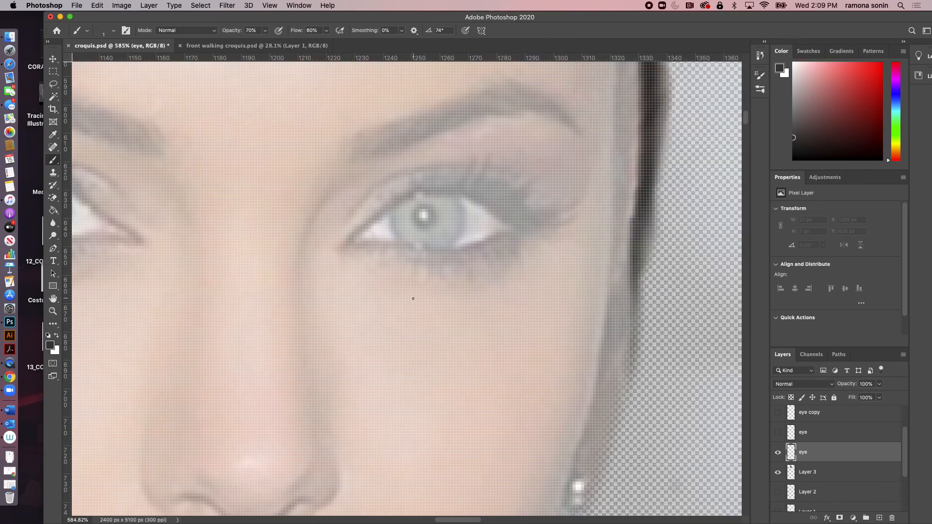
# Step: Recheck the pencil brush's Shape Dynamics, trying Off as the size control before returning to Pen Pressure
pyautogui.press(']')
pyautogui.click(126, 31)
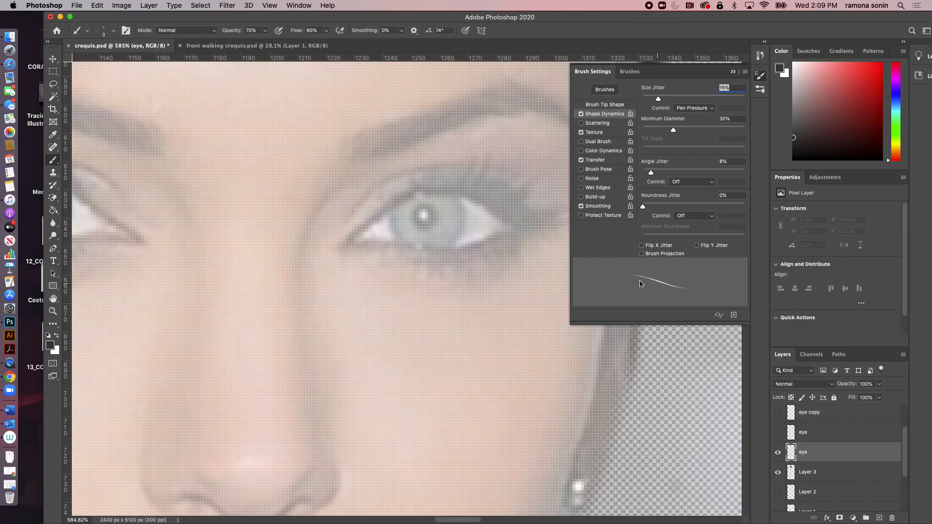
pyautogui.click(709, 108)
pyautogui.click(707, 92)
pyautogui.click(712, 111)
pyautogui.click(708, 123)
pyautogui.click(733, 73)
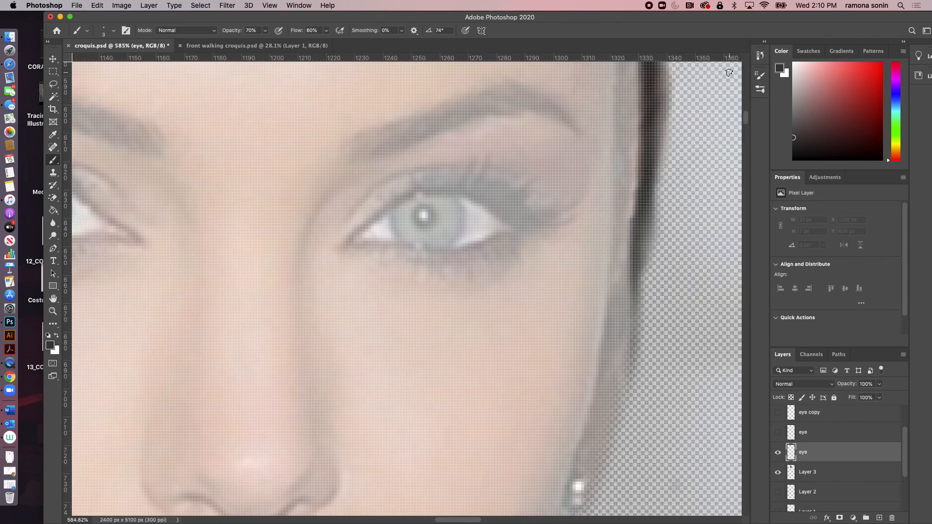
pyautogui.click(126, 32)
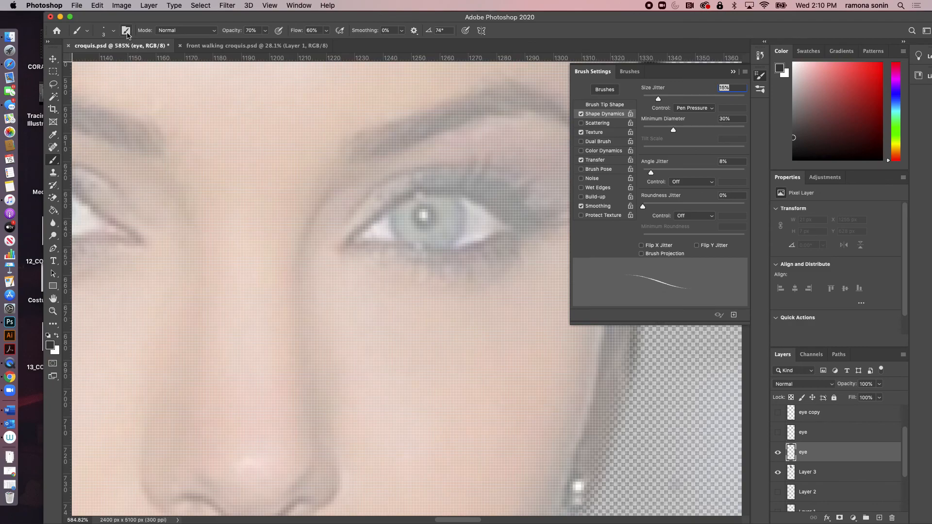
pyautogui.click(126, 32)
# Step: Switch to the Soft Round brush and enable its Shape Dynamics with the size controlled by Pen Pressure
pyautogui.click(113, 30)
pyautogui.moveTo(191, 177); pyautogui.dragTo(190, 123)
pyautogui.click(119, 143)
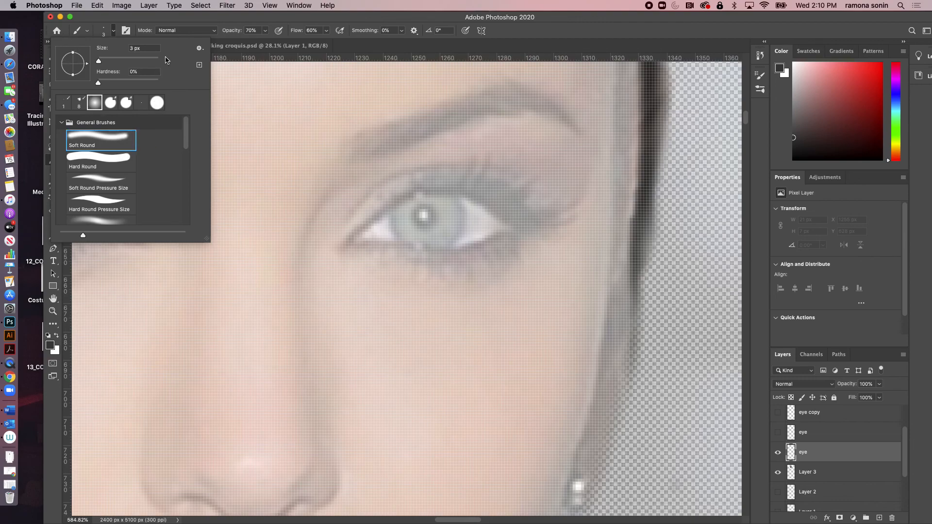
pyautogui.click(126, 32)
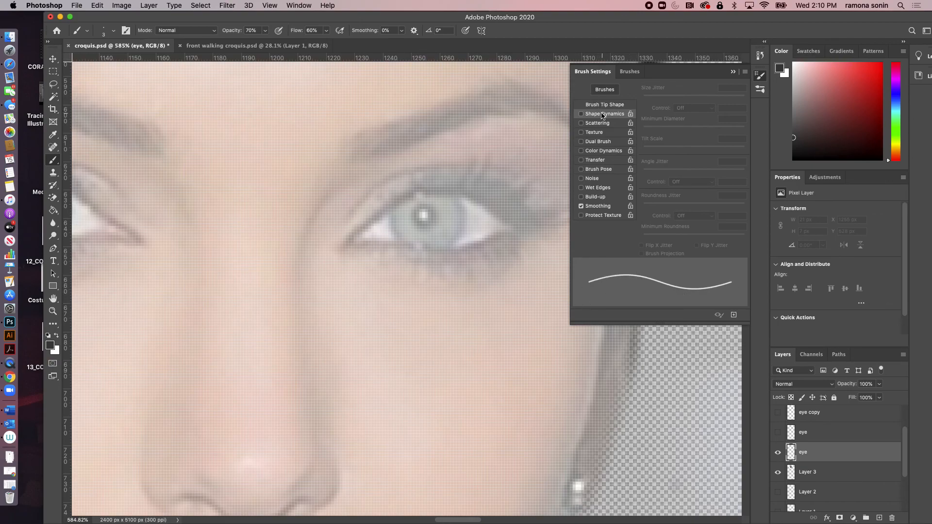
pyautogui.click(582, 114)
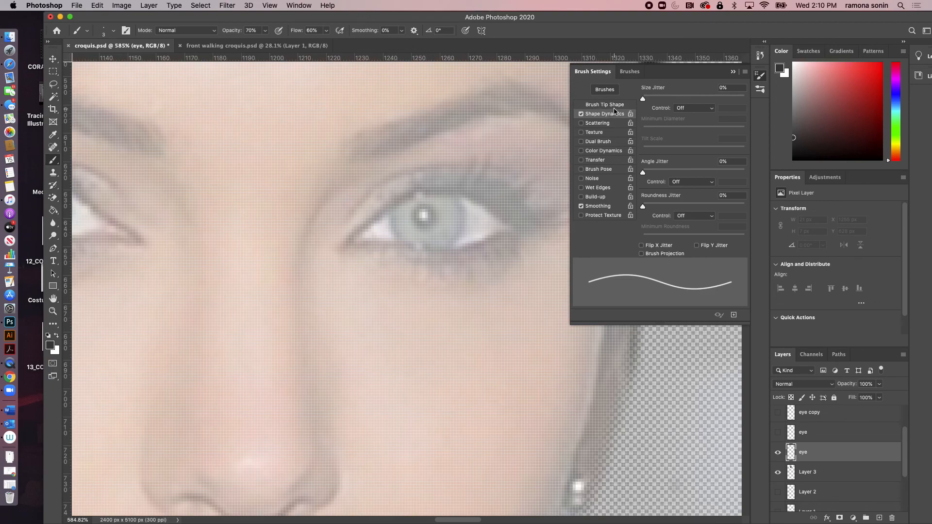
pyautogui.click(713, 109)
pyautogui.click(706, 122)
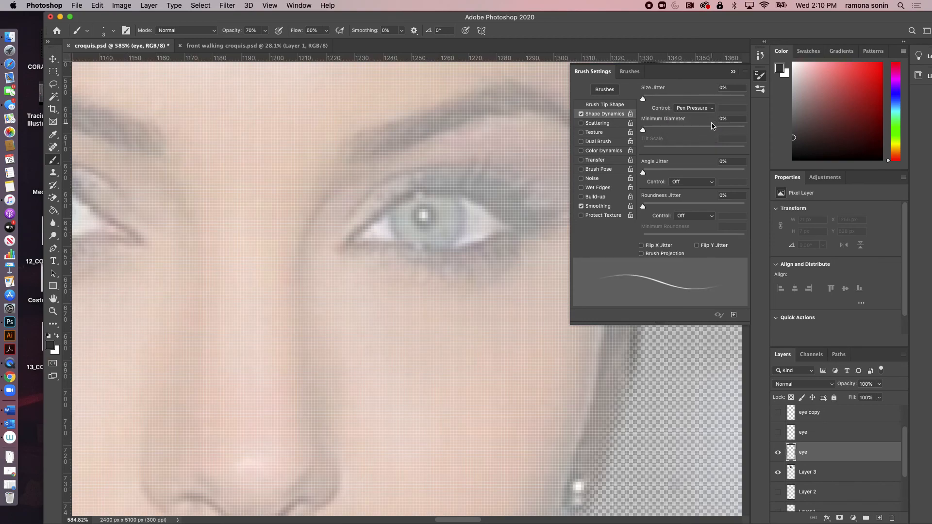
pyautogui.click(733, 71)
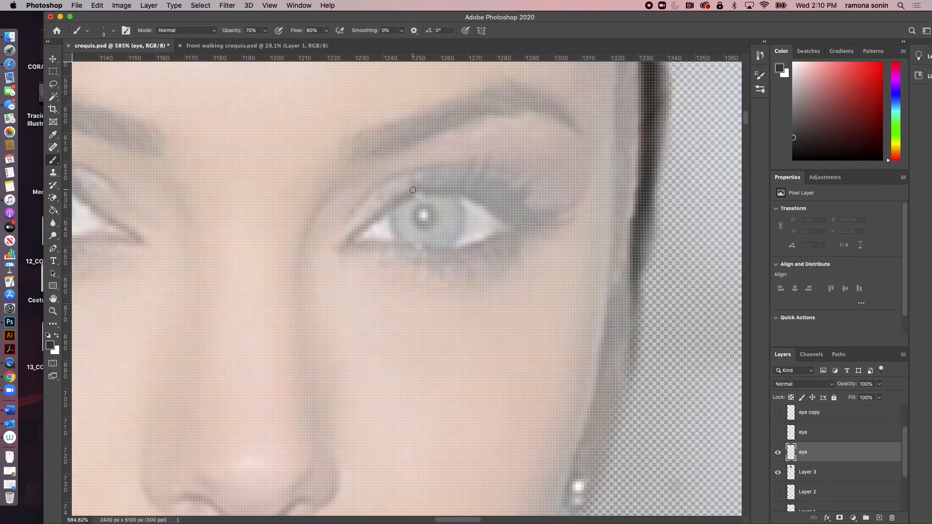
# Step: Reduce the brush to 1 px and trace the upper lash line from the inner corner out to an upturned wing
pyautogui.press('[')
pyautogui.press('[')
pyautogui.moveTo(411, 197); pyautogui.dragTo(377, 214)
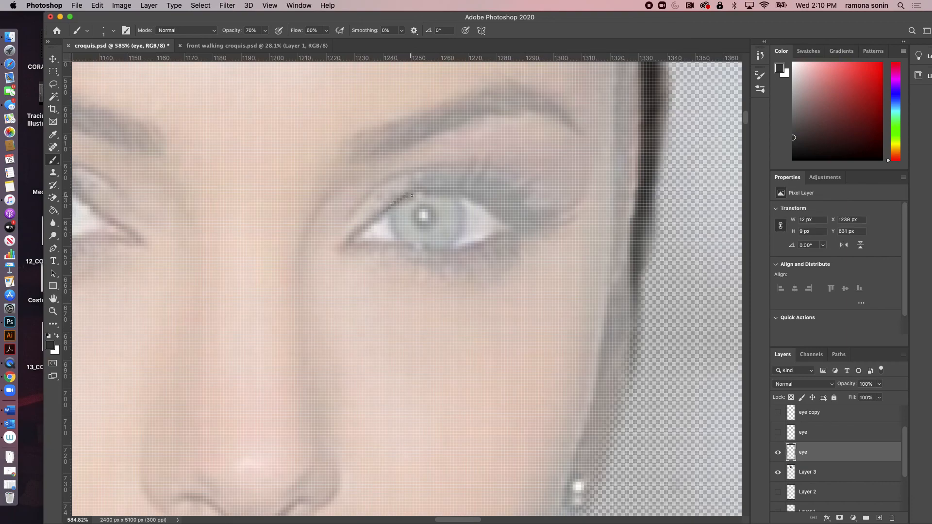
pyautogui.moveTo(417, 192); pyautogui.dragTo(343, 243)
pyautogui.moveTo(418, 192)
pyautogui.mouseDown()
pyautogui.moveTo(482, 200)
pyautogui.moveTo(522, 222)
pyautogui.moveTo(552, 221)
pyautogui.moveTo(578, 204)
pyautogui.mouseUp()
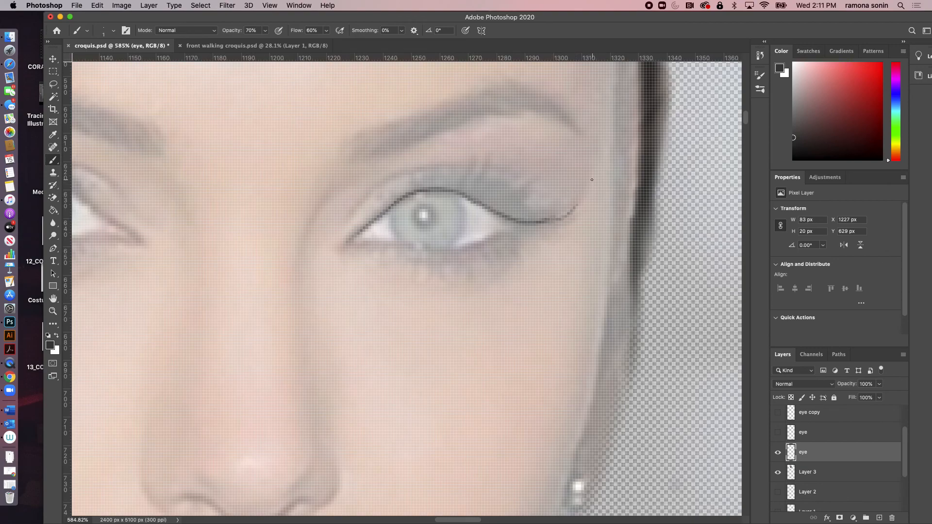
# Step: Draw curved lashes fanning up and outward from the outer corner of the upper lash line
pyautogui.moveTo(513, 223)
pyautogui.mouseDown()
pyautogui.moveTo(557, 207)
pyautogui.moveTo(563, 187)
pyautogui.mouseUp()
pyautogui.moveTo(515, 224); pyautogui.dragTo(560, 183)
pyautogui.moveTo(525, 225); pyautogui.dragTo(571, 202)
pyautogui.moveTo(509, 217)
pyautogui.mouseDown()
pyautogui.moveTo(543, 187)
pyautogui.moveTo(517, 188)
pyautogui.moveTo(532, 187)
pyautogui.mouseUp()
pyautogui.moveTo(510, 217)
pyautogui.mouseDown()
pyautogui.moveTo(541, 183)
pyautogui.moveTo(560, 181)
pyautogui.mouseUp()
pyautogui.moveTo(539, 219)
pyautogui.mouseDown()
pyautogui.moveTo(573, 184)
pyautogui.moveTo(580, 190)
pyautogui.mouseUp()
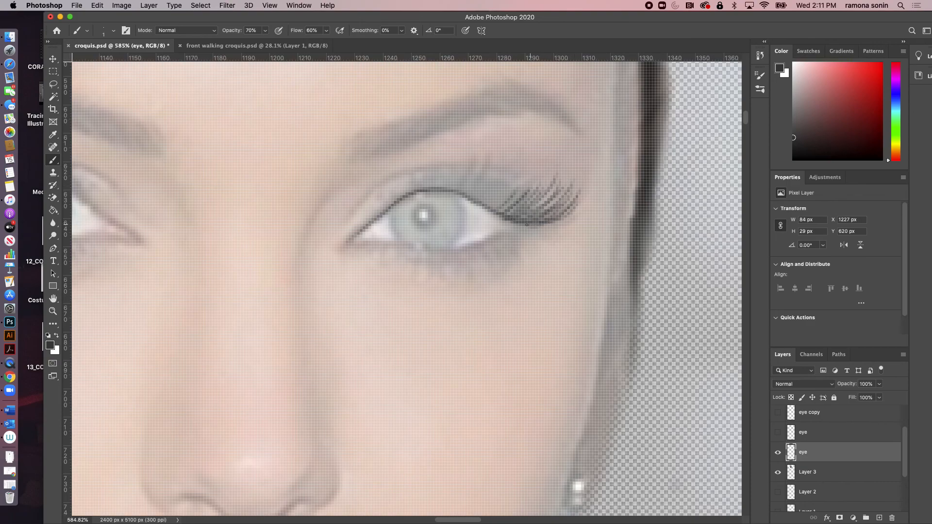
# Step: Thicken and darken the upper lash line from the outer corner back to the inner corner
pyautogui.moveTo(507, 220); pyautogui.dragTo(464, 196)
pyautogui.rightClick(475, 201)
pyautogui.click(443, 191)
pyautogui.moveTo(455, 188)
pyautogui.mouseDown()
pyautogui.moveTo(388, 208)
pyautogui.moveTo(346, 243)
pyautogui.moveTo(364, 244)
pyautogui.moveTo(351, 244)
pyautogui.moveTo(374, 221)
pyautogui.moveTo(358, 231)
pyautogui.mouseUp()
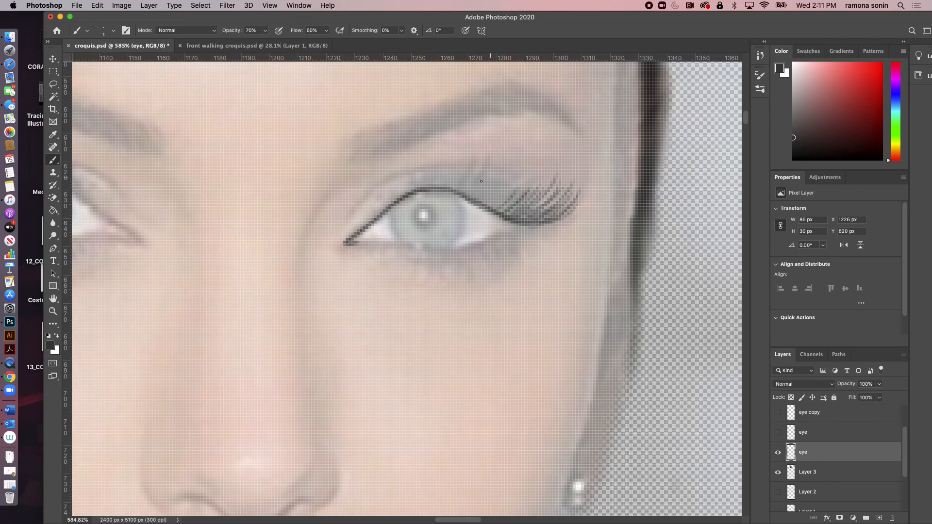
# Step: Fill the rest of the upper lid with curved lashes, making them shorter toward the inner corner
pyautogui.moveTo(464, 194); pyautogui.dragTo(479, 163)
pyautogui.moveTo(471, 195); pyautogui.dragTo(487, 159)
pyautogui.moveTo(484, 204)
pyautogui.mouseDown()
pyautogui.moveTo(488, 179)
pyautogui.moveTo(514, 156)
pyautogui.mouseUp()
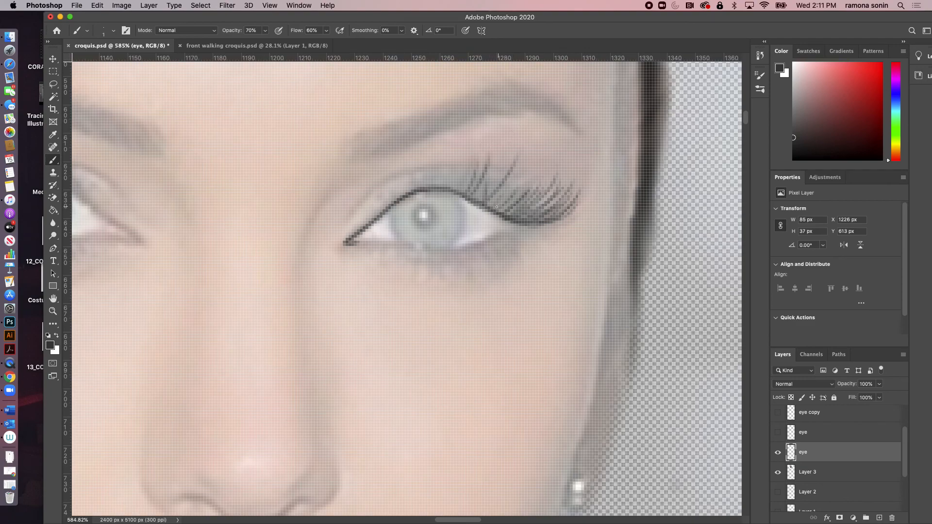
pyautogui.moveTo(498, 204); pyautogui.dragTo(521, 178)
pyautogui.moveTo(510, 213); pyautogui.dragTo(536, 171)
pyautogui.moveTo(503, 212); pyautogui.dragTo(528, 170)
pyautogui.moveTo(475, 199); pyautogui.dragTo(502, 169)
pyautogui.moveTo(457, 190)
pyautogui.mouseDown()
pyautogui.moveTo(456, 153)
pyautogui.moveTo(441, 186)
pyautogui.moveTo(431, 150)
pyautogui.moveTo(434, 181)
pyautogui.moveTo(423, 189)
pyautogui.moveTo(422, 154)
pyautogui.moveTo(403, 183)
pyautogui.mouseUp()
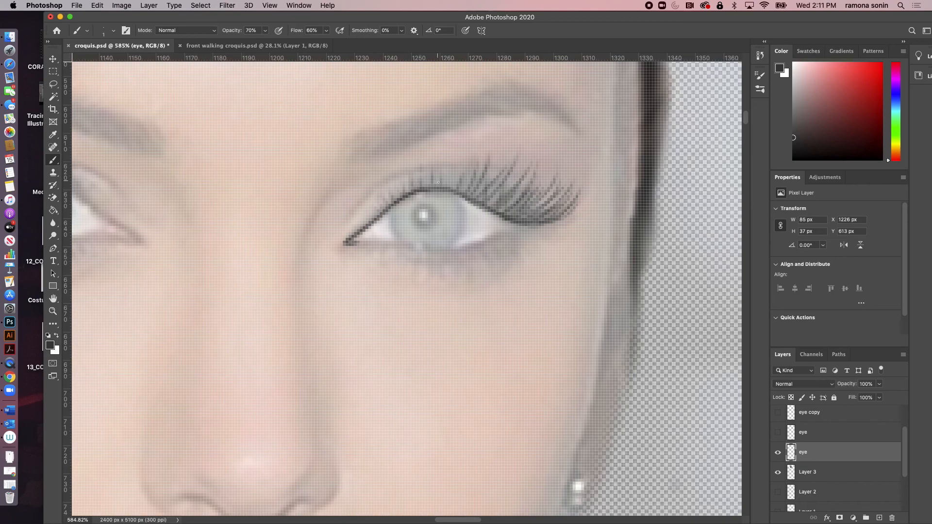
# Step: Try long, straight vertical lashes above the iris, and undo them
pyautogui.moveTo(440, 189)
pyautogui.mouseDown()
pyautogui.moveTo(451, 112)
pyautogui.moveTo(427, 137)
pyautogui.mouseUp()
pyautogui.moveTo(410, 192)
pyautogui.mouseDown()
pyautogui.moveTo(418, 145)
pyautogui.moveTo(410, 164)
pyautogui.mouseUp()
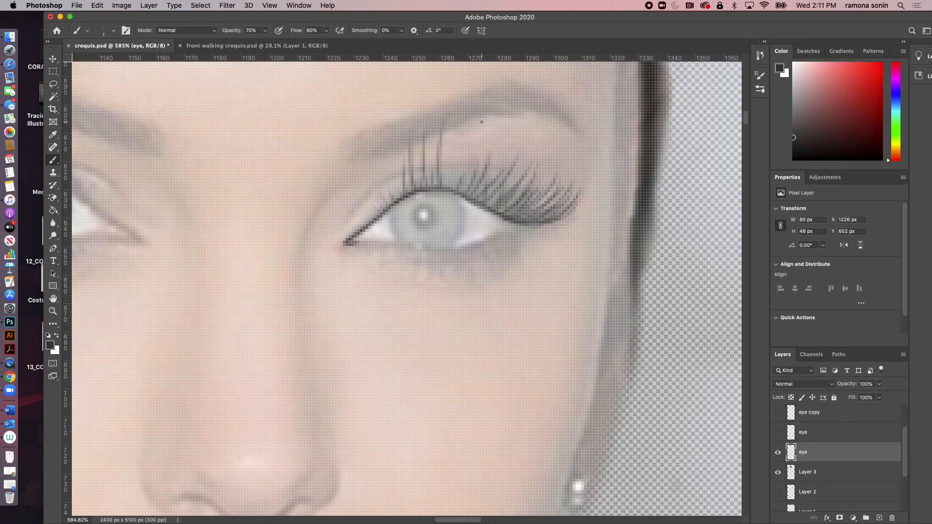
pyautogui.press('super+z')
pyautogui.press('super+z')
pyautogui.press('super+z')
pyautogui.press('super+z')
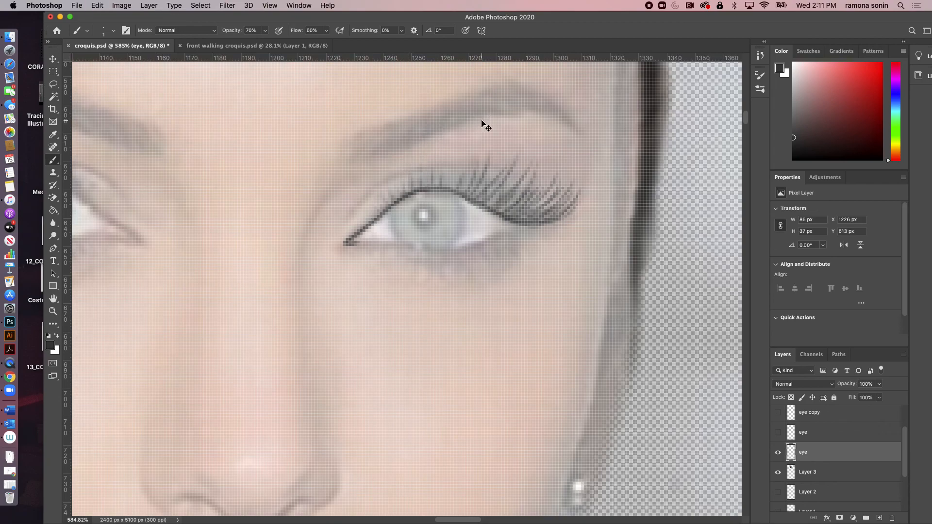
# Step: Lengthen and densify the middle and outer upper lashes, and darken the upper lash line along the lid
pyautogui.moveTo(442, 188)
pyautogui.mouseDown()
pyautogui.moveTo(459, 159)
pyautogui.moveTo(474, 151)
pyautogui.moveTo(469, 167)
pyautogui.moveTo(500, 157)
pyautogui.mouseUp()
pyautogui.moveTo(486, 200)
pyautogui.mouseDown()
pyautogui.moveTo(509, 160)
pyautogui.moveTo(500, 206)
pyautogui.moveTo(490, 203)
pyautogui.moveTo(505, 200)
pyautogui.moveTo(495, 213)
pyautogui.moveTo(507, 201)
pyautogui.moveTo(505, 218)
pyautogui.moveTo(516, 201)
pyautogui.moveTo(510, 219)
pyautogui.moveTo(519, 206)
pyautogui.moveTo(518, 221)
pyautogui.moveTo(526, 218)
pyautogui.moveTo(564, 174)
pyautogui.moveTo(523, 222)
pyautogui.moveTo(549, 211)
pyautogui.moveTo(537, 224)
pyautogui.moveTo(585, 192)
pyautogui.mouseUp()
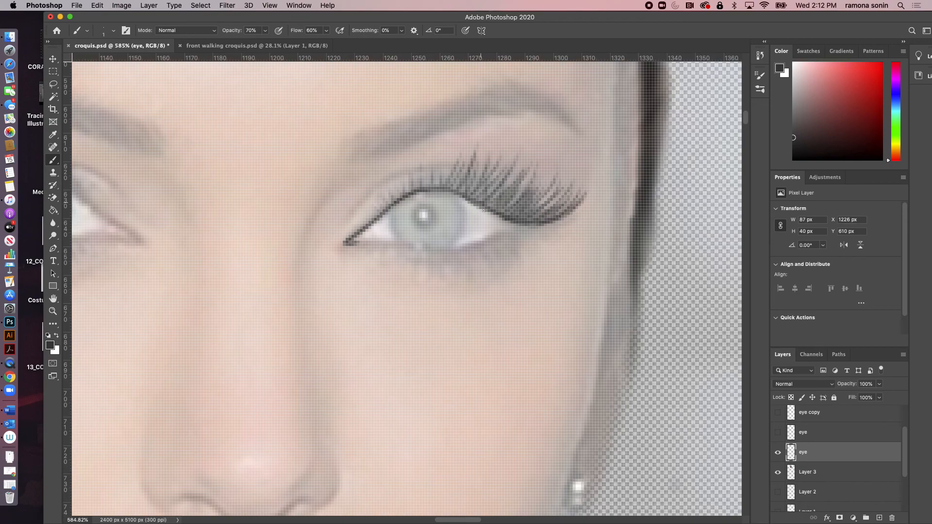
pyautogui.moveTo(475, 204)
pyautogui.mouseDown()
pyautogui.moveTo(412, 194)
pyautogui.moveTo(459, 194)
pyautogui.moveTo(417, 191)
pyautogui.moveTo(346, 245)
pyautogui.mouseUp()
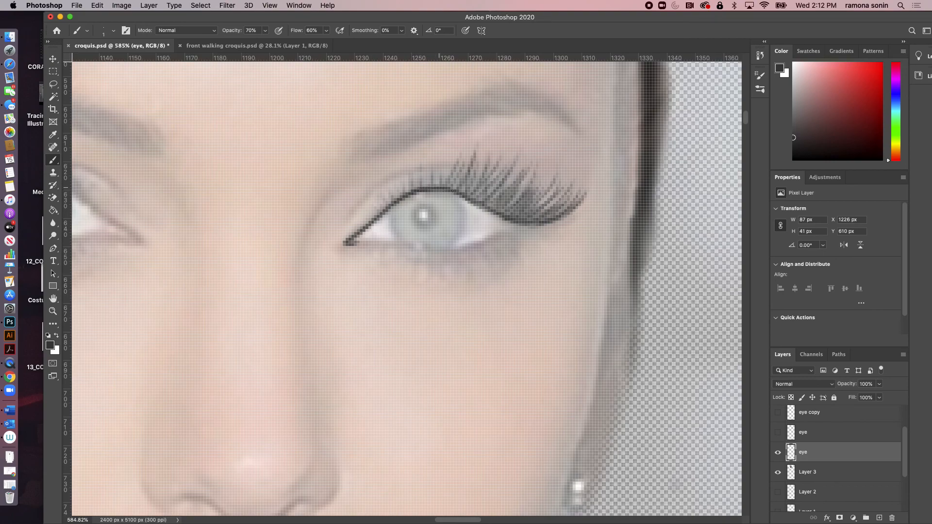
# Step: Trace the lower lid from the outer to the inner corner, and thicken the line below the iris and outer corner
pyautogui.moveTo(491, 211)
pyautogui.mouseDown()
pyautogui.moveTo(550, 226)
pyautogui.moveTo(457, 253)
pyautogui.mouseUp()
pyautogui.moveTo(520, 233); pyautogui.dragTo(467, 250)
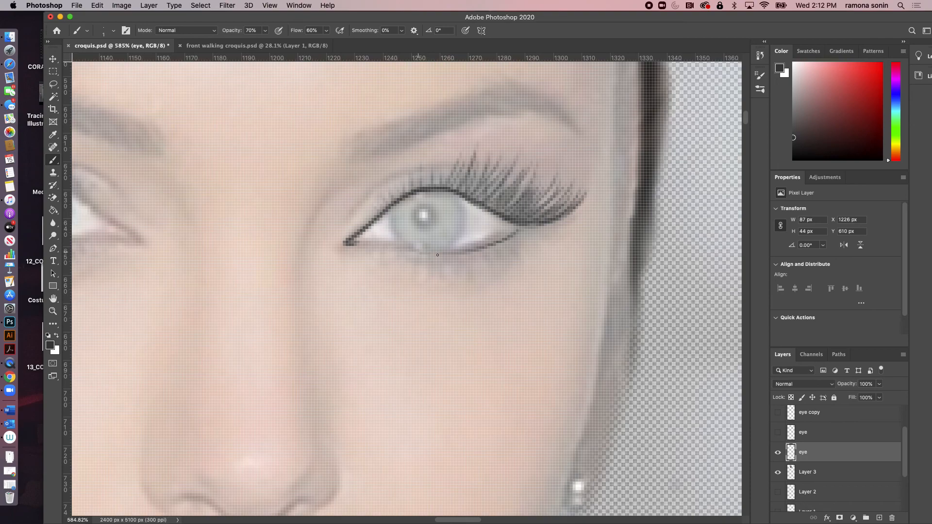
pyautogui.moveTo(467, 255); pyautogui.dragTo(335, 253)
pyautogui.moveTo(521, 228); pyautogui.dragTo(450, 262)
pyautogui.moveTo(519, 230); pyautogui.dragTo(444, 258)
pyautogui.moveTo(499, 244)
pyautogui.mouseDown()
pyautogui.moveTo(457, 255)
pyautogui.moveTo(360, 259)
pyautogui.mouseUp()
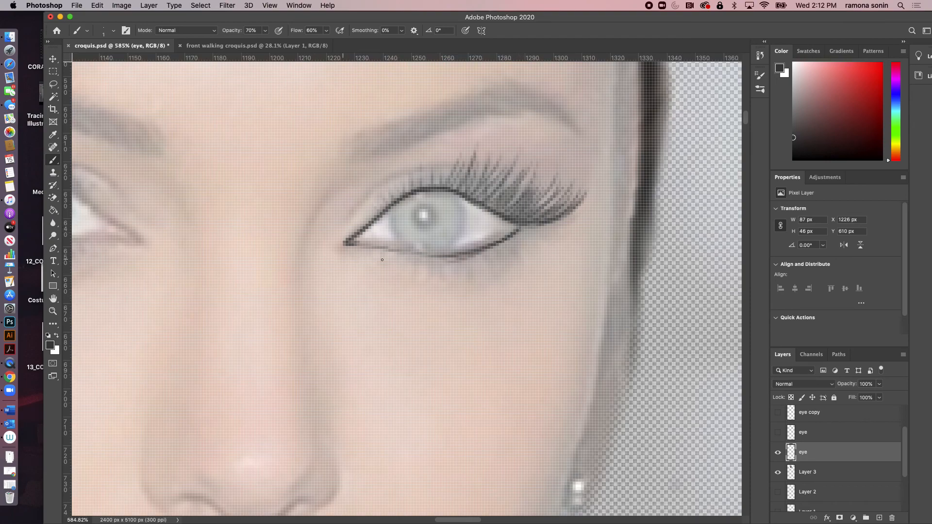
pyautogui.moveTo(522, 224)
pyautogui.mouseDown()
pyautogui.moveTo(478, 252)
pyautogui.moveTo(399, 256)
pyautogui.moveTo(381, 245)
pyautogui.mouseUp()
pyautogui.moveTo(514, 234)
pyautogui.mouseDown()
pyautogui.moveTo(467, 255)
pyautogui.moveTo(422, 258)
pyautogui.moveTo(392, 256)
pyautogui.mouseUp()
pyautogui.moveTo(501, 233); pyautogui.dragTo(410, 258)
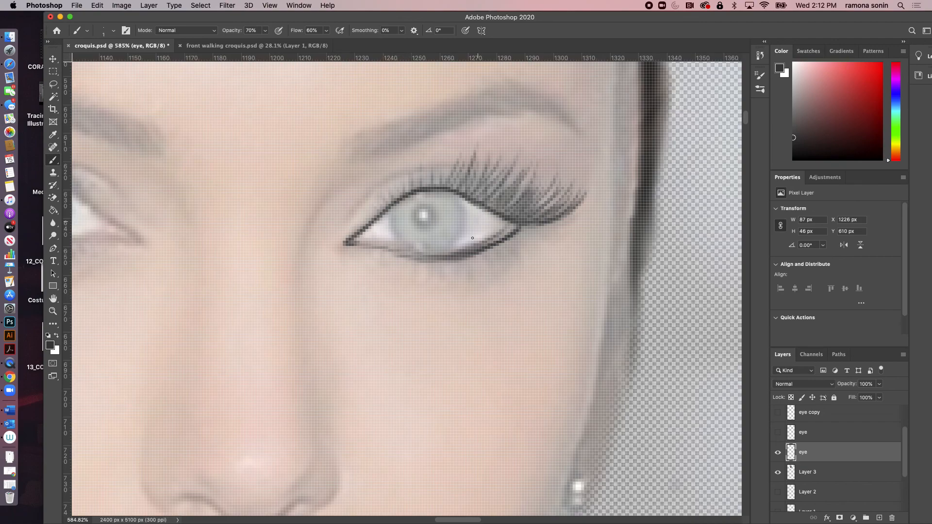
# Step: Draw short lashes along the lower lid, from the outer corner to below the iris
pyautogui.moveTo(494, 248)
pyautogui.mouseDown()
pyautogui.moveTo(497, 299)
pyautogui.moveTo(500, 245)
pyautogui.moveTo(505, 255)
pyautogui.moveTo(518, 231)
pyautogui.moveTo(514, 252)
pyautogui.moveTo(522, 235)
pyautogui.moveTo(492, 263)
pyautogui.mouseUp()
pyautogui.moveTo(485, 254)
pyautogui.mouseDown()
pyautogui.moveTo(488, 280)
pyautogui.moveTo(465, 261)
pyautogui.moveTo(459, 273)
pyautogui.moveTo(472, 266)
pyautogui.moveTo(439, 264)
pyautogui.moveTo(464, 274)
pyautogui.moveTo(433, 262)
pyautogui.moveTo(416, 273)
pyautogui.mouseUp()
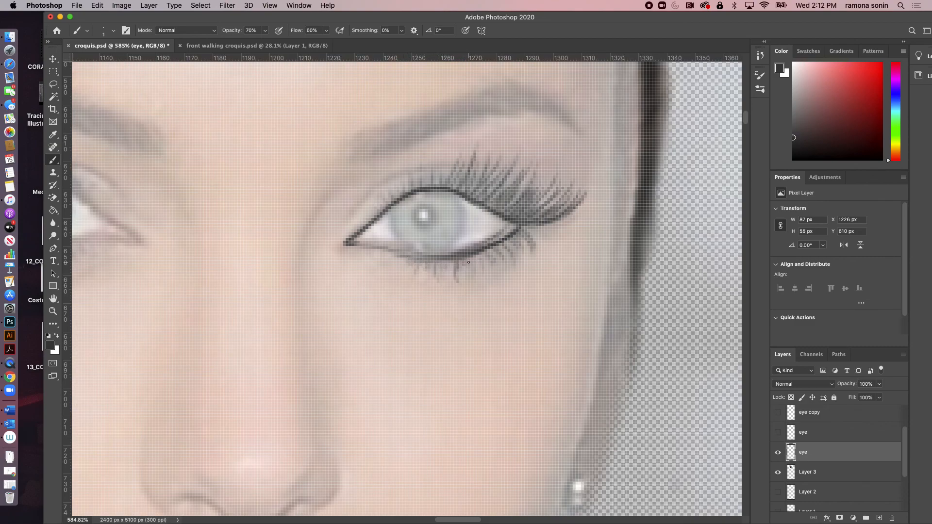
pyautogui.moveTo(485, 265); pyautogui.dragTo(478, 256)
pyautogui.moveTo(392, 249); pyautogui.dragTo(415, 257)
# Step: Draw the eyelid crease above the upper lashes, shade the outer lid beneath it, and touch up the inner corner
pyautogui.moveTo(407, 195)
pyautogui.mouseDown()
pyautogui.moveTo(362, 204)
pyautogui.moveTo(332, 232)
pyautogui.moveTo(377, 189)
pyautogui.moveTo(435, 168)
pyautogui.mouseUp()
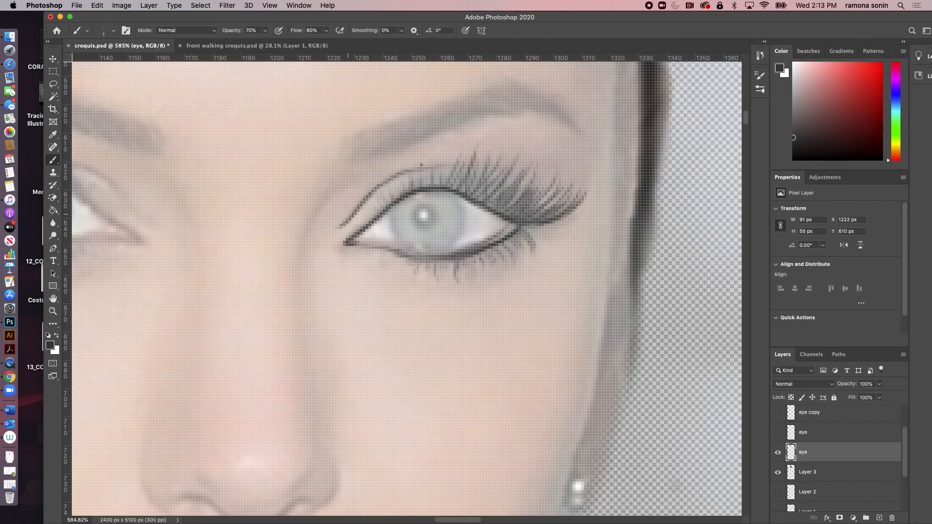
pyautogui.moveTo(490, 177)
pyautogui.mouseDown()
pyautogui.moveTo(544, 206)
pyautogui.moveTo(469, 174)
pyautogui.mouseUp()
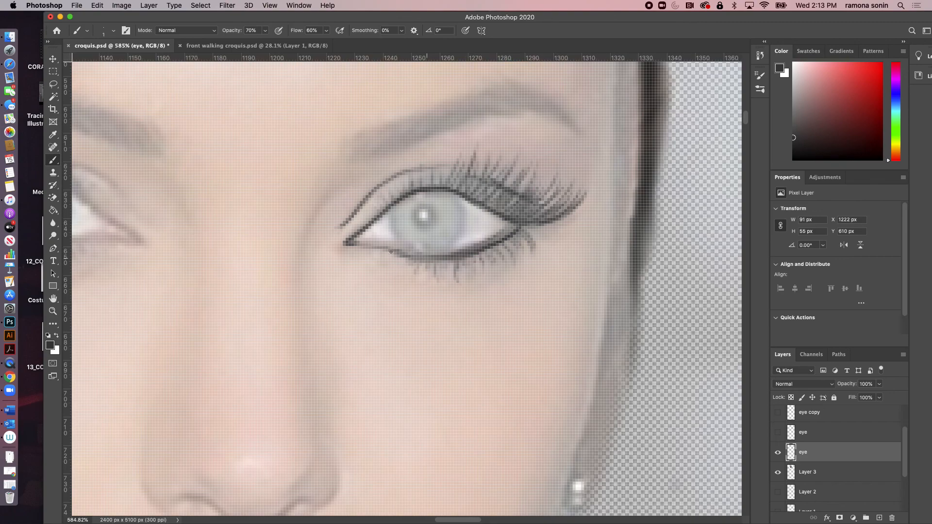
pyautogui.moveTo(362, 245); pyautogui.dragTo(374, 247)
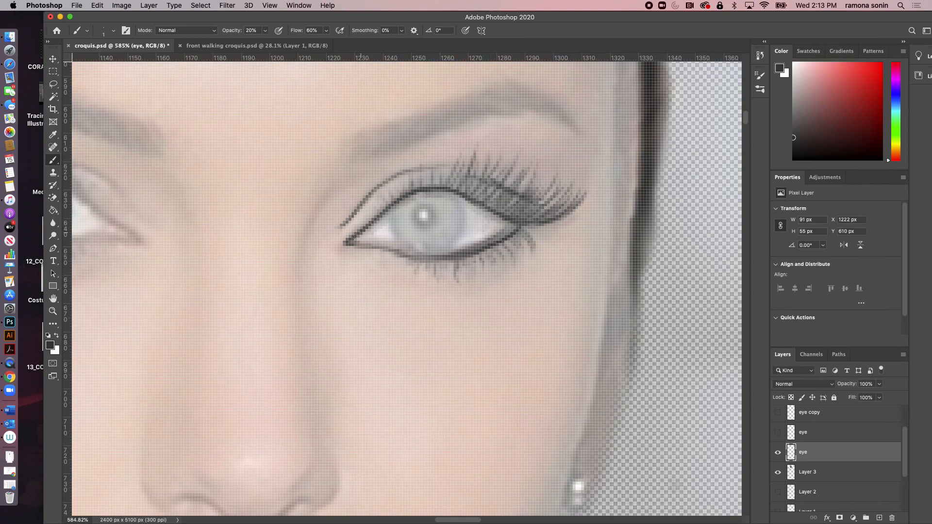
# Step: Softly shade the crease and inner eye corner with an 8 px brush at 20% opacity, reducing the flow to 20%
pyautogui.press(']')
pyautogui.press(']')
pyautogui.press(']')
pyautogui.press(']')
pyautogui.press(']')
pyautogui.press(']')
pyautogui.moveTo(335, 234)
pyautogui.mouseDown()
pyautogui.moveTo(398, 180)
pyautogui.moveTo(349, 227)
pyautogui.moveTo(376, 198)
pyautogui.moveTo(373, 212)
pyautogui.moveTo(370, 180)
pyautogui.mouseUp()
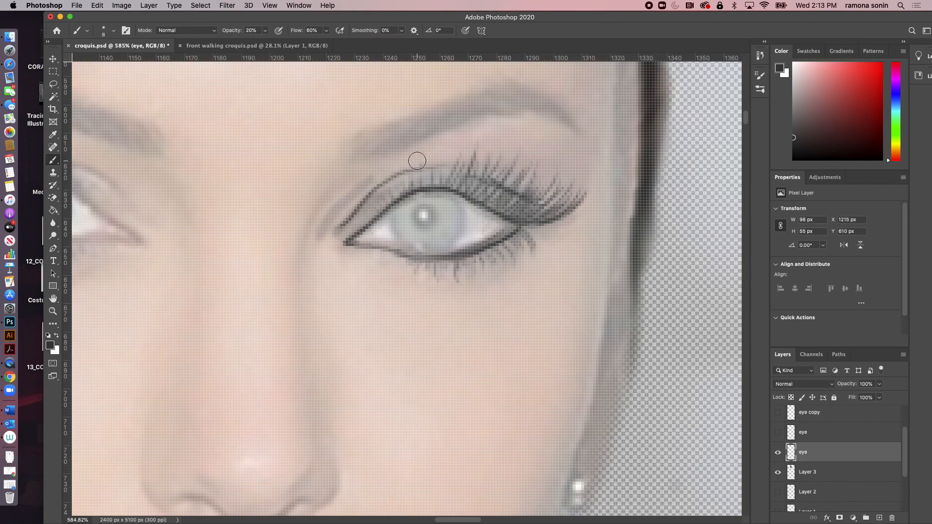
pyautogui.press('super+z')
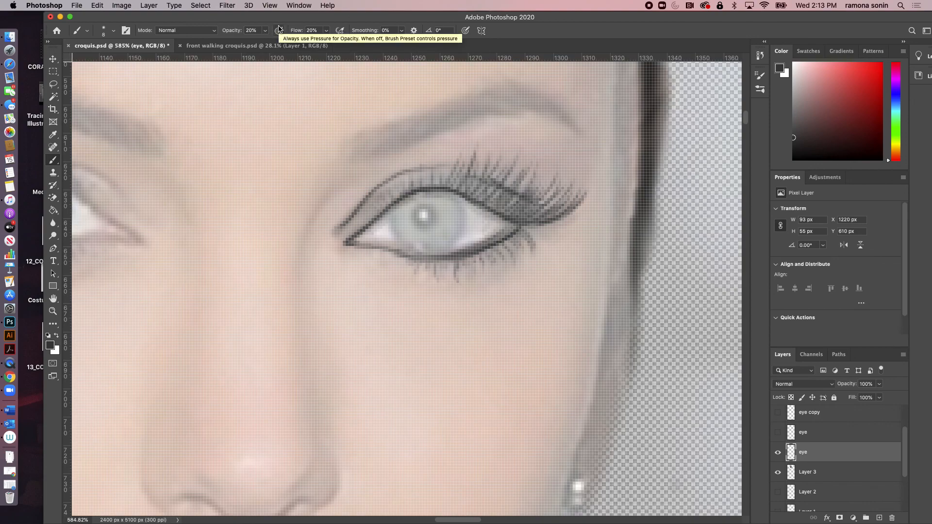
pyautogui.moveTo(343, 225); pyautogui.dragTo(327, 246)
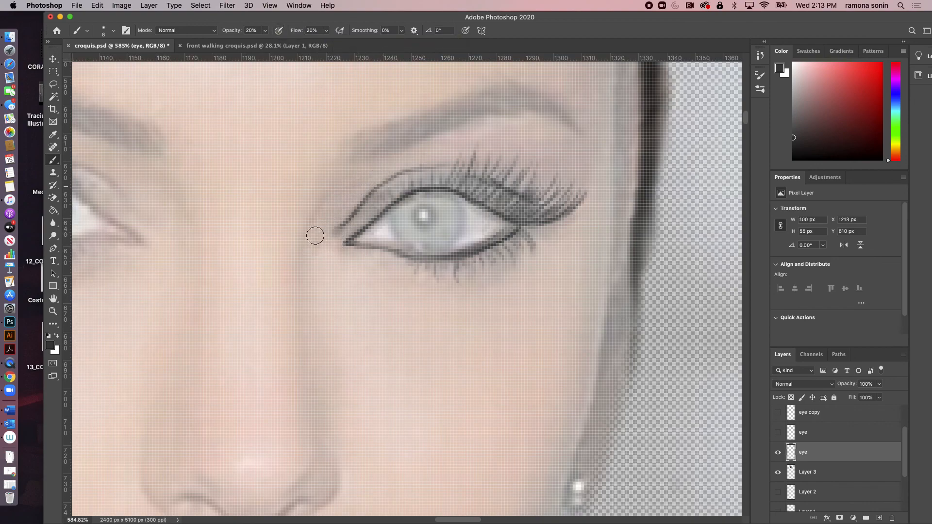
pyautogui.moveTo(322, 210)
pyautogui.mouseDown()
pyautogui.moveTo(331, 235)
pyautogui.moveTo(318, 274)
pyautogui.moveTo(328, 215)
pyautogui.moveTo(358, 312)
pyautogui.moveTo(333, 218)
pyautogui.moveTo(345, 257)
pyautogui.moveTo(319, 252)
pyautogui.moveTo(372, 280)
pyautogui.mouseUp()
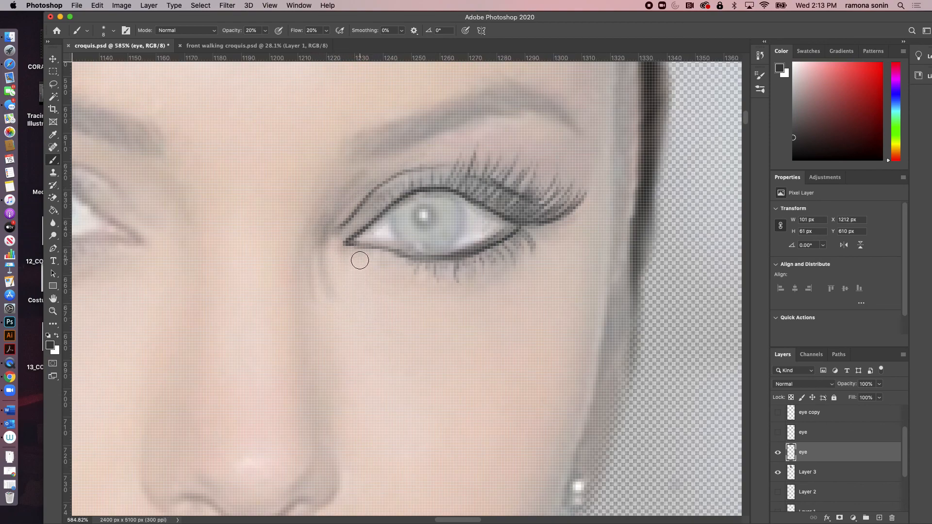
# Step: Build a broad soft shadow beside the nose and below the inner corner with a 25 px brush at 10% opacity and flow
pyautogui.press(']')
pyautogui.press(']')
pyautogui.press(']')
pyautogui.press(']')
pyautogui.press(']')
pyautogui.press('1')
pyautogui.moveTo(342, 274)
pyautogui.mouseDown()
pyautogui.moveTo(318, 251)
pyautogui.moveTo(354, 298)
pyautogui.moveTo(329, 243)
pyautogui.moveTo(361, 300)
pyautogui.moveTo(323, 242)
pyautogui.moveTo(400, 332)
pyautogui.moveTo(321, 263)
pyautogui.moveTo(360, 238)
pyautogui.moveTo(323, 227)
pyautogui.moveTo(376, 338)
pyautogui.moveTo(323, 290)
pyautogui.moveTo(360, 306)
pyautogui.moveTo(316, 309)
pyautogui.mouseUp()
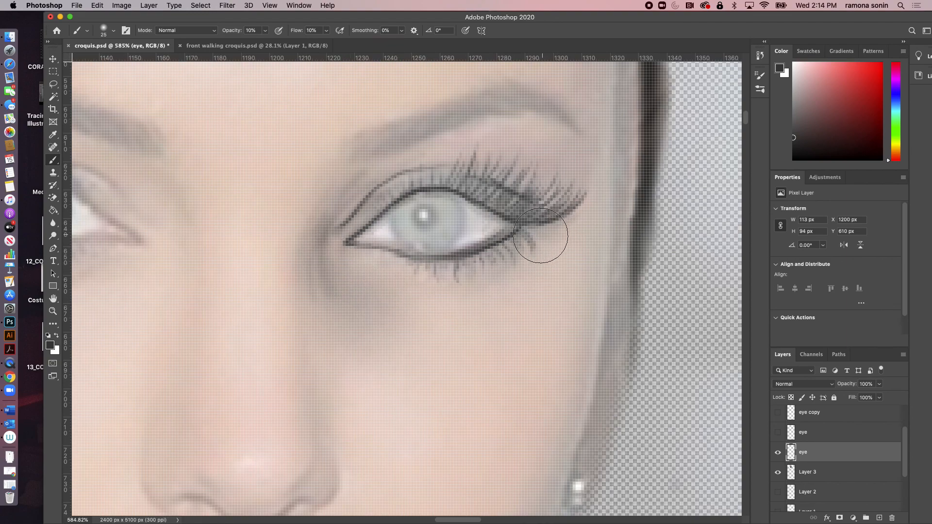
# Step: Reduce the brush to 9 px and deepen the shadow between the nose and the inner eye corner
pyautogui.press('[')
pyautogui.press('[')
pyautogui.press('[')
pyautogui.press('[')
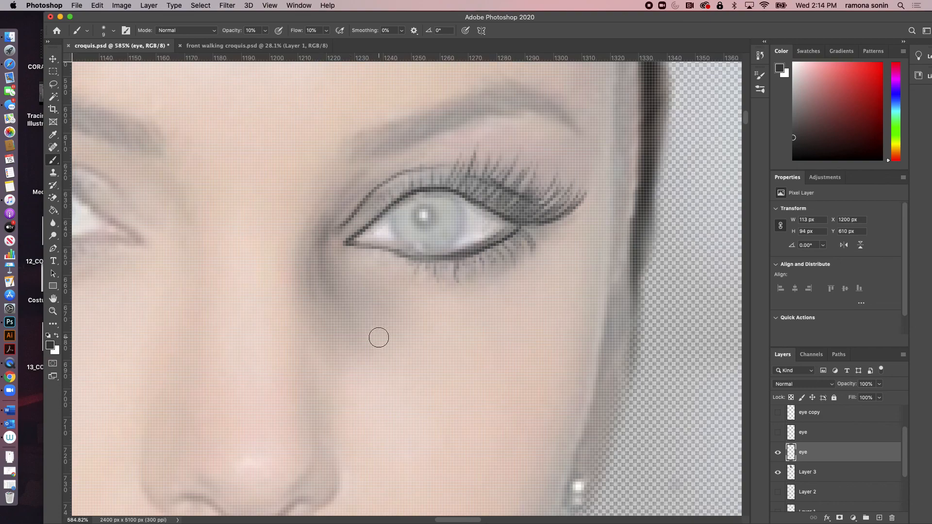
# Step: Hide the portrait on Layer 3 and smooth the shading around the inner eye corner with the Blur tool at 70% strength
pyautogui.click(777, 471)
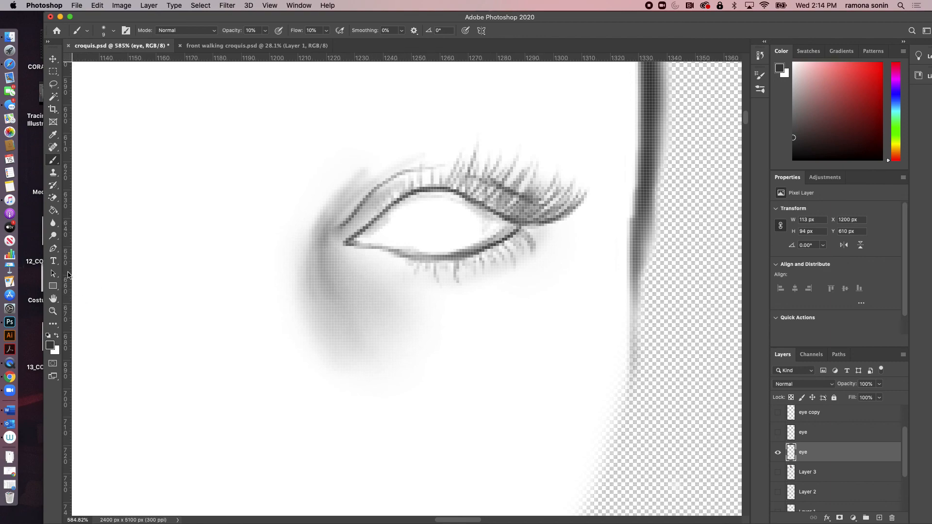
pyautogui.click(54, 227)
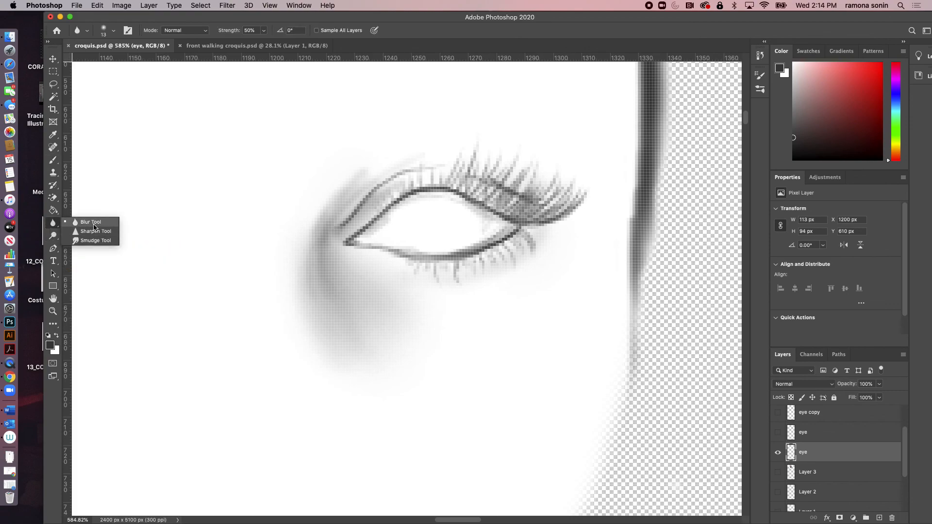
pyautogui.click(94, 226)
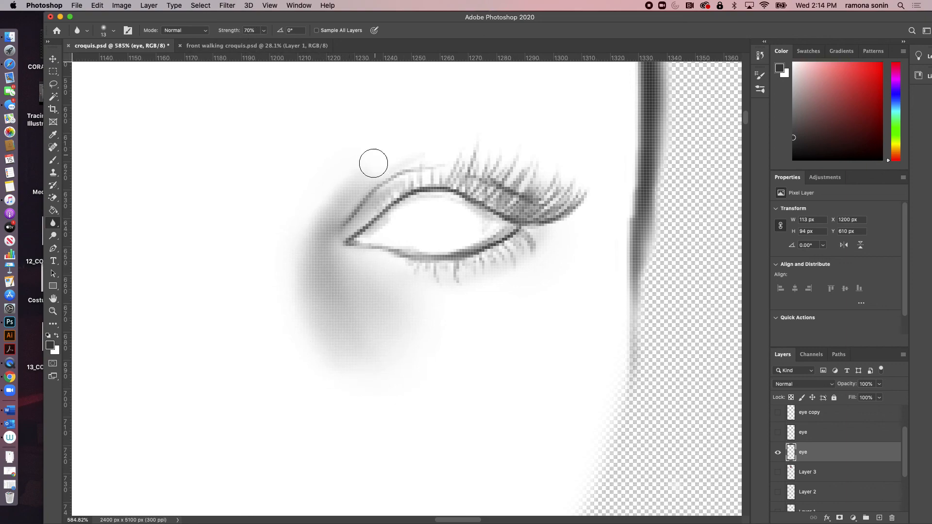
pyautogui.moveTo(393, 145)
pyautogui.mouseDown()
pyautogui.moveTo(388, 184)
pyautogui.moveTo(340, 229)
pyautogui.mouseUp()
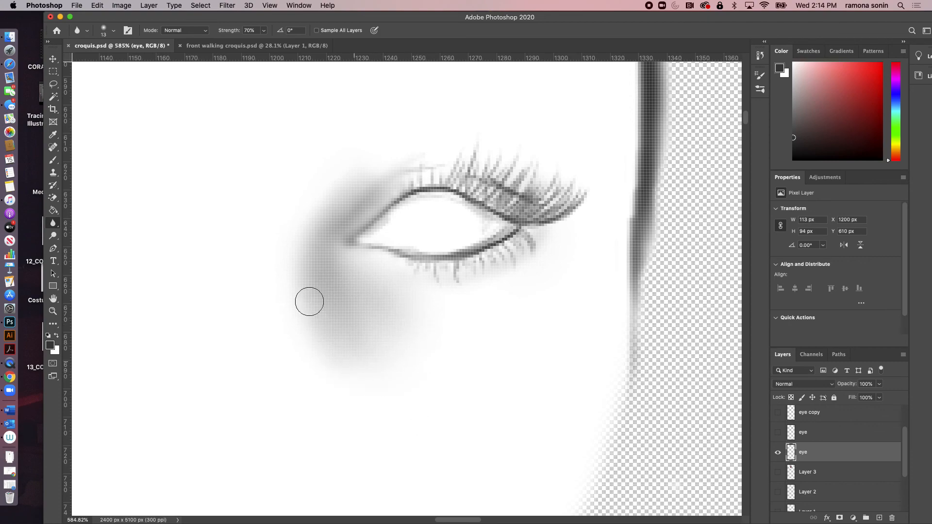
# Step: Blur the shading from the crease down beside the nose and show the portrait on Layer 3 again
pyautogui.moveTo(334, 203)
pyautogui.mouseDown()
pyautogui.moveTo(455, 131)
pyautogui.moveTo(347, 216)
pyautogui.moveTo(361, 199)
pyautogui.moveTo(312, 256)
pyautogui.moveTo(331, 334)
pyautogui.mouseUp()
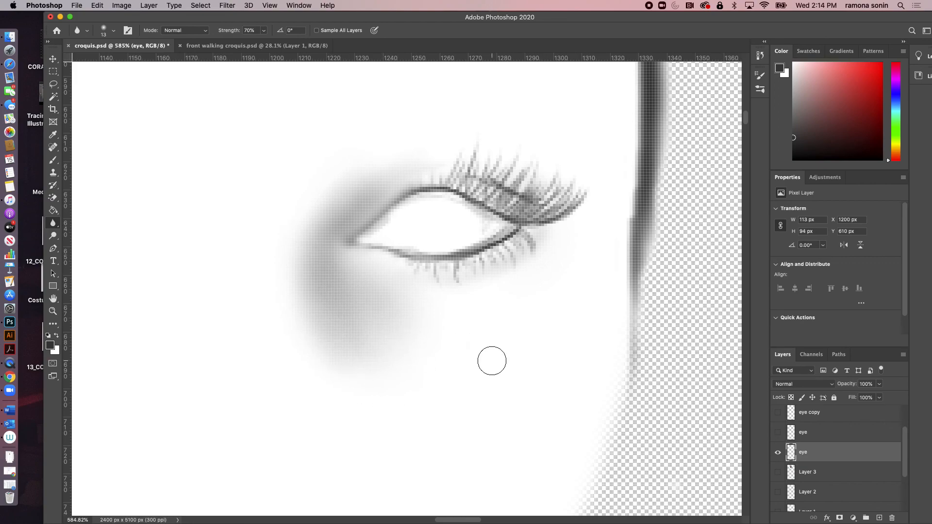
pyautogui.click(779, 472)
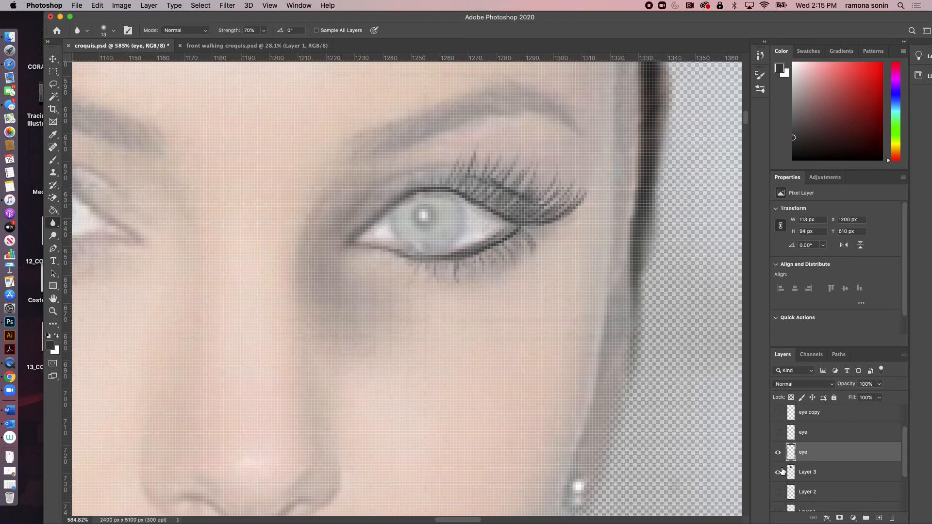
# Step: Hide the eye layer just drawn, show and select the finished eye layer above it, and reduce the brush size
pyautogui.click(779, 452)
pyautogui.click(778, 452)
pyautogui.click(778, 452)
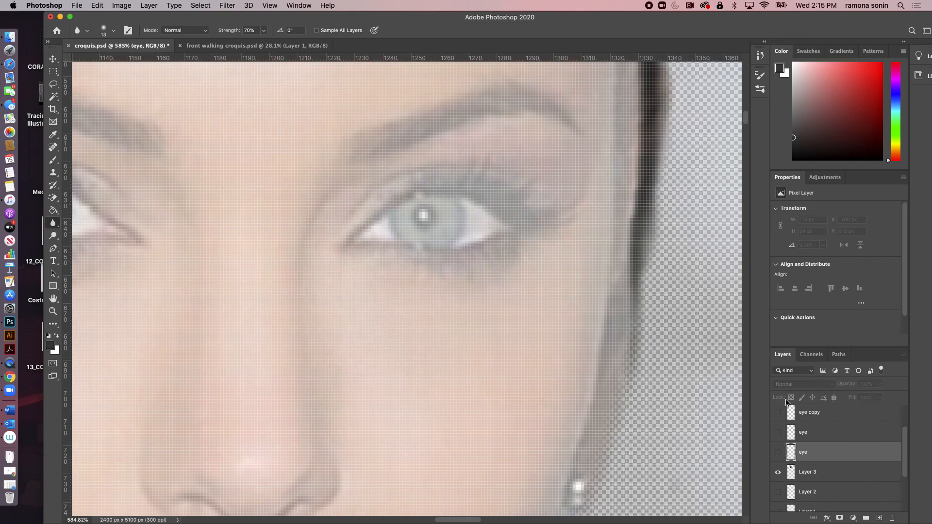
pyautogui.click(778, 433)
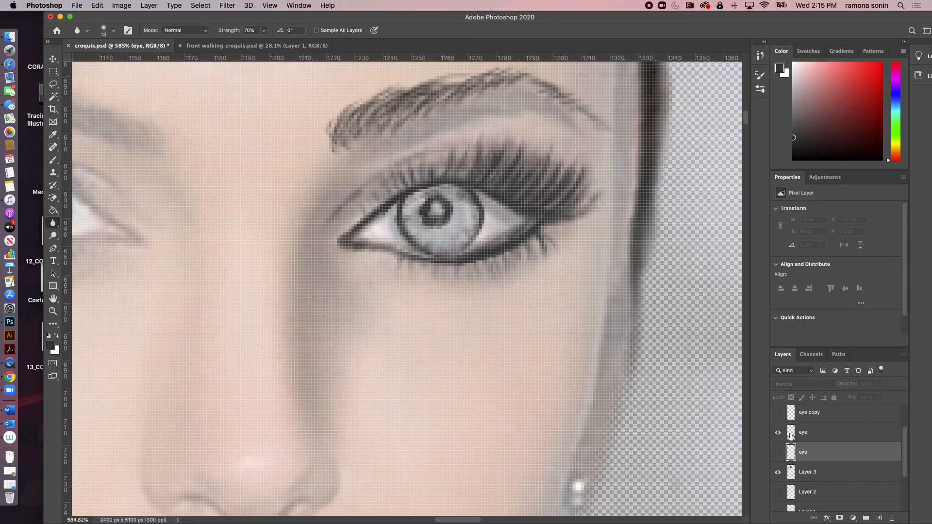
pyautogui.press('b')
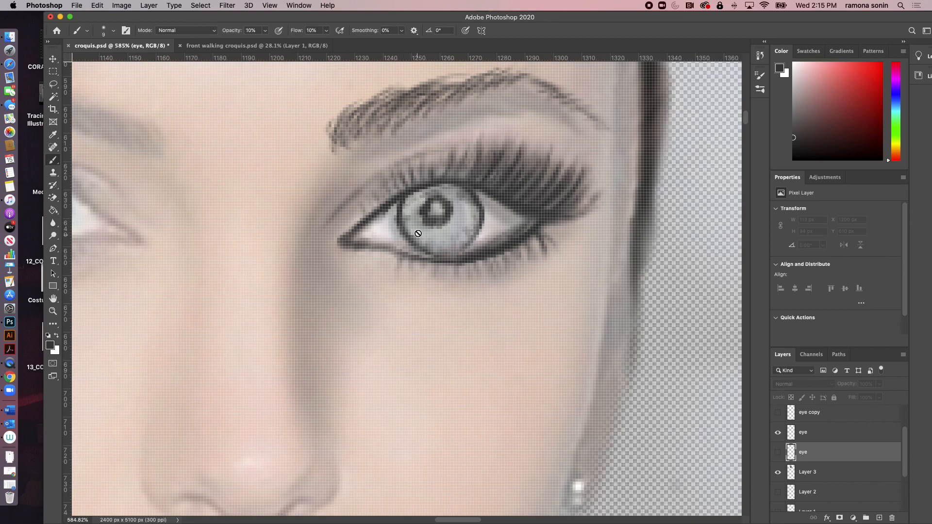
pyautogui.click(824, 434)
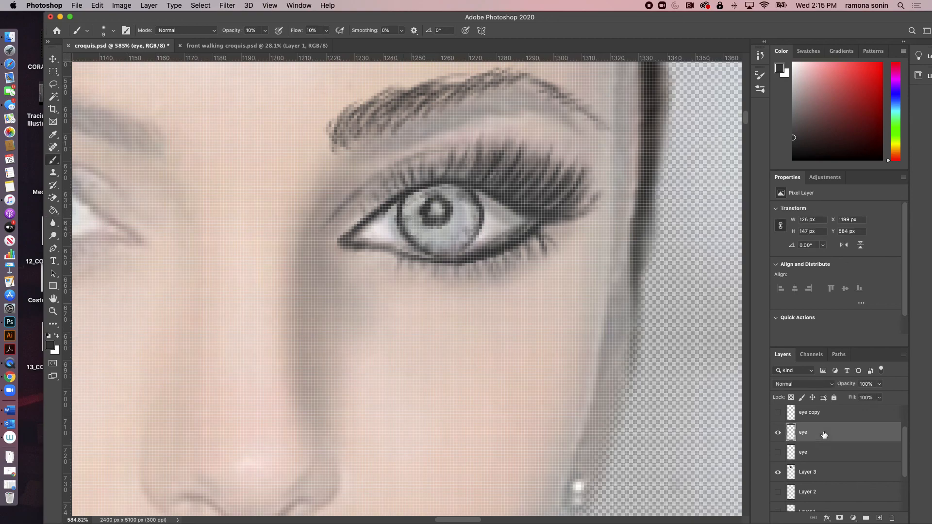
pyautogui.press('[')
pyautogui.press('[')
pyautogui.press('[')
pyautogui.press('[')
pyautogui.press('[')
# Step: Lasso the iris on the finished eye layer, shift it 1 px to the right, and deselect it
pyautogui.click(54, 84)
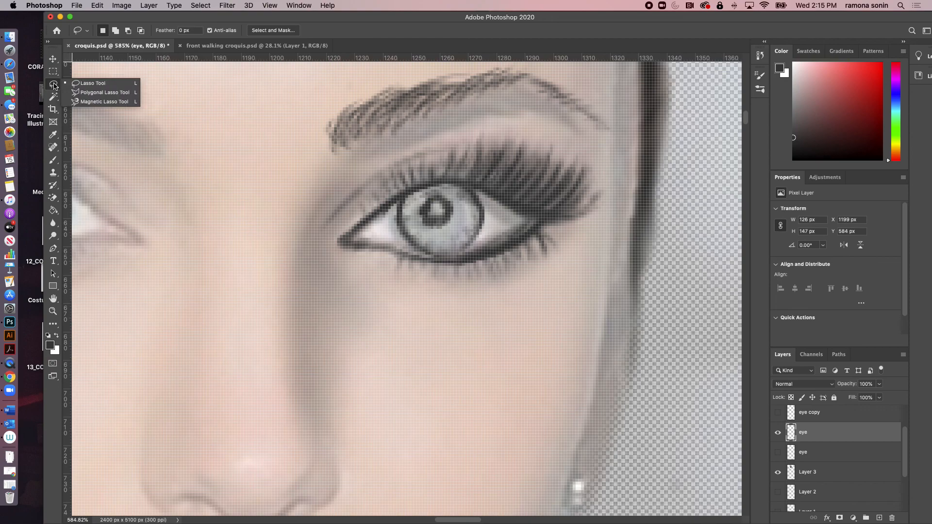
pyautogui.click(86, 84)
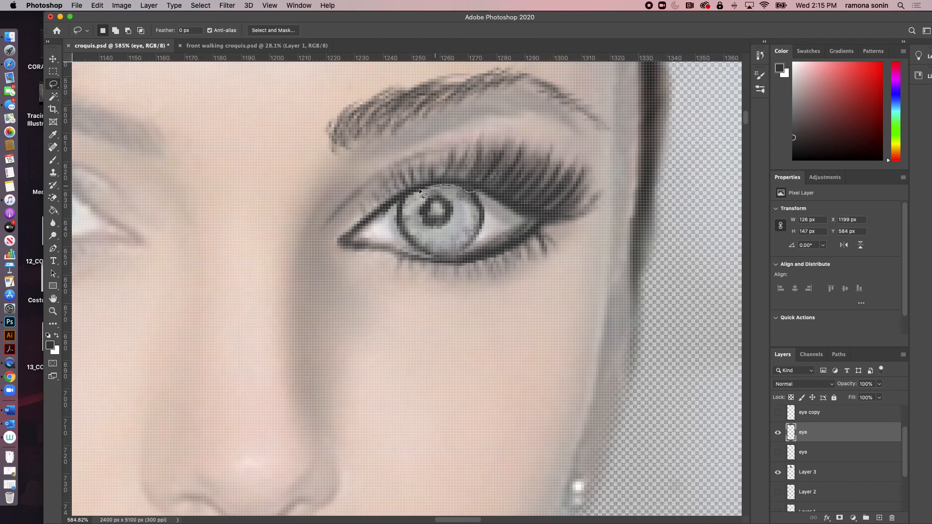
pyautogui.moveTo(400, 241)
pyautogui.mouseDown()
pyautogui.moveTo(459, 253)
pyautogui.moveTo(484, 240)
pyautogui.moveTo(491, 209)
pyautogui.moveTo(456, 190)
pyautogui.moveTo(399, 197)
pyautogui.mouseUp()
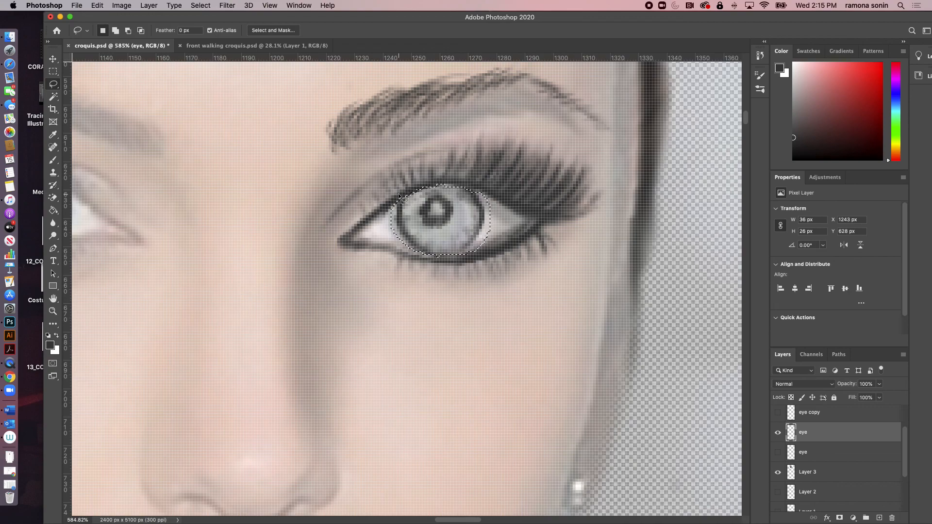
pyautogui.press('super+t')
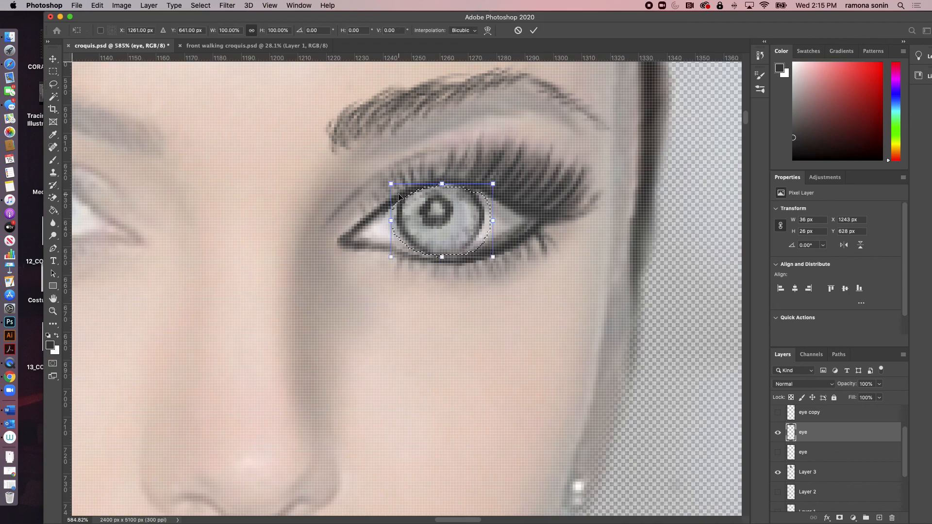
pyautogui.press('Right')
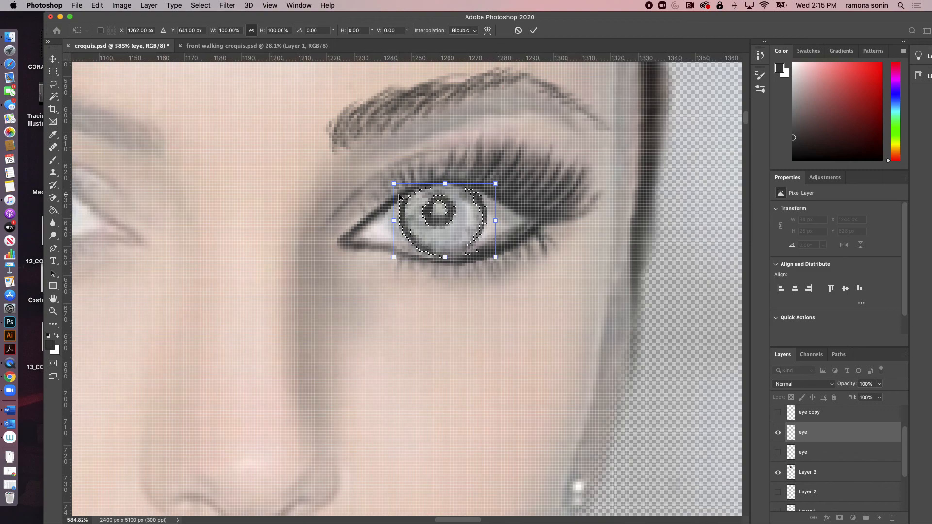
pyautogui.press('Return')
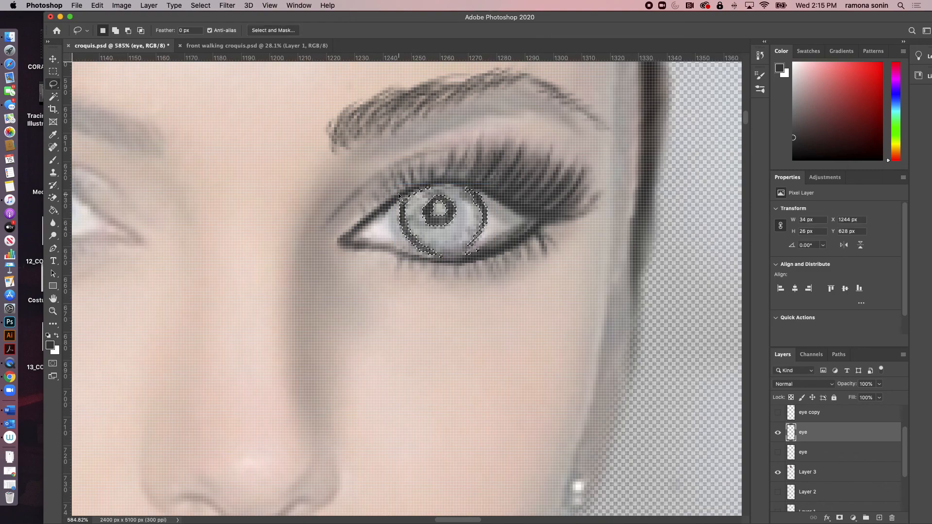
pyautogui.press('super+d')
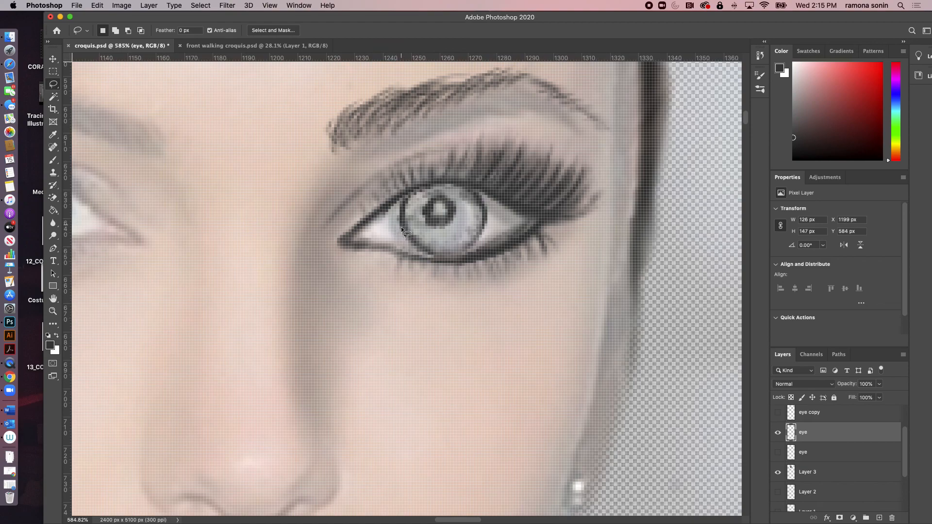
# Step: Switch to the regular Eraser and set it to 2 px with 50% opacity and 50% flow
pyautogui.press('e')
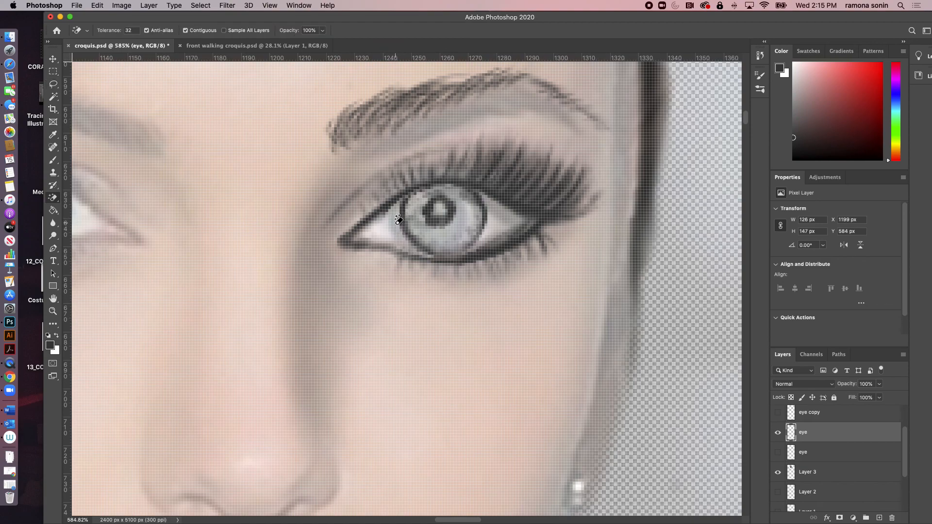
pyautogui.moveTo(53, 201); pyautogui.dragTo(94, 200)
pyautogui.click(93, 200)
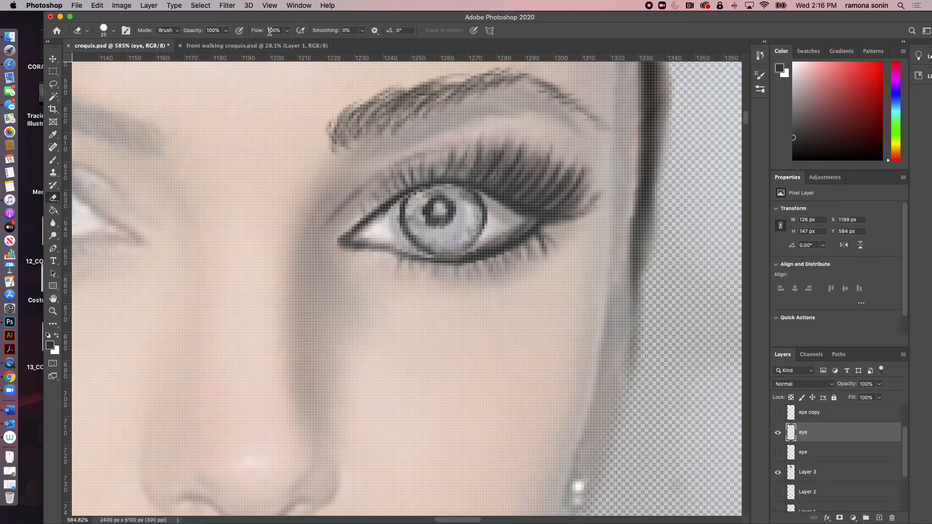
pyautogui.press('5')
pyautogui.press('[')
pyautogui.press('[')
pyautogui.press('[')
pyautogui.press('[')
pyautogui.press('[')
pyautogui.press('[')
pyautogui.press('[')
pyautogui.press('[')
pyautogui.press('[')
pyautogui.press('[')
pyautogui.press('[')
# Step: Hide the portrait on Layer 3 and duplicate the finished eye layer
pyautogui.click(780, 471)
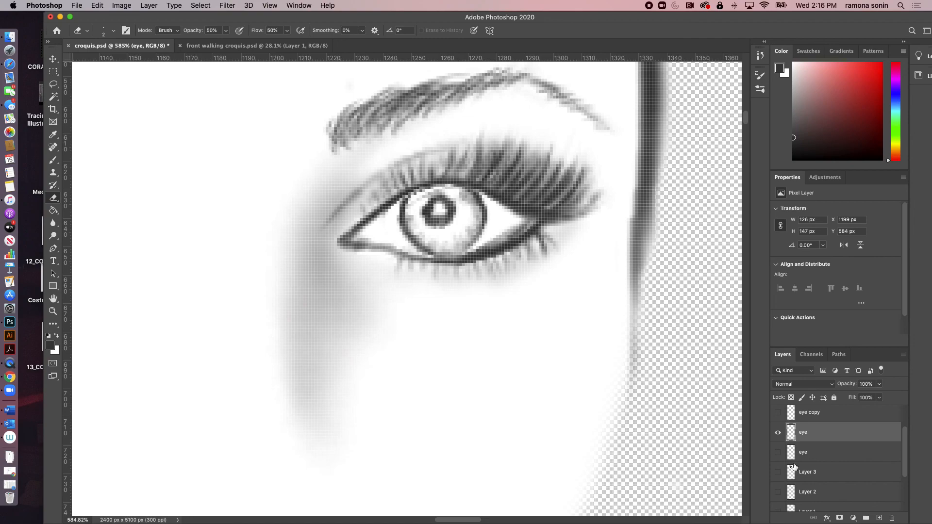
pyautogui.press('super+minus')
pyautogui.press('super+minus')
pyautogui.press('super+minus')
pyautogui.press('super+minus')
pyautogui.press('super+minus')
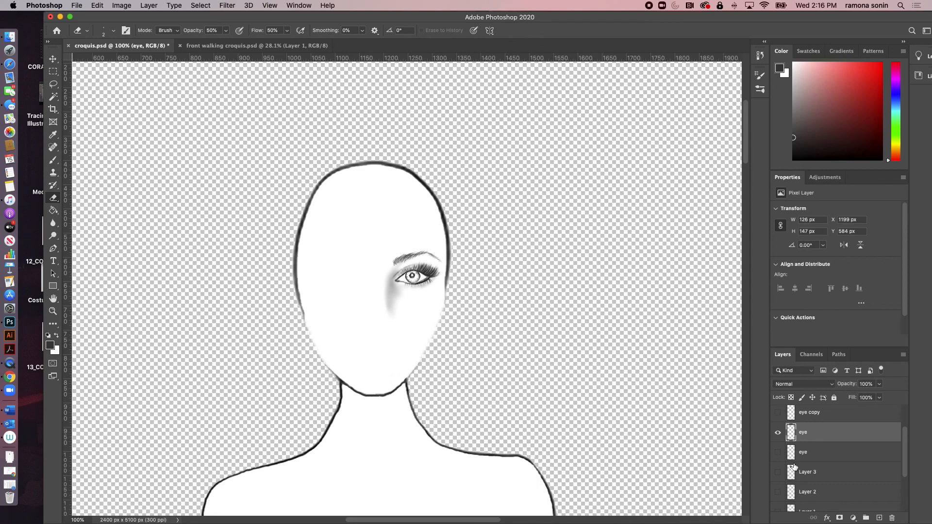
pyautogui.rightClick(825, 436)
pyautogui.click(836, 426)
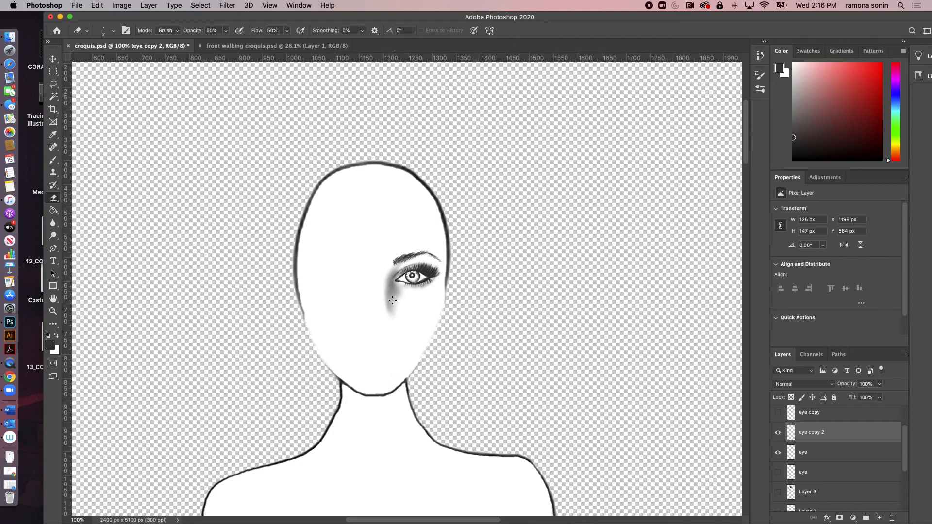
# Step: Set the eraser's opacity and flow to 100% and compare the eye with the duplicate layer hidden and shown
pyautogui.press('0')
pyautogui.hotkey('shift', '0')
pyautogui.press('z')
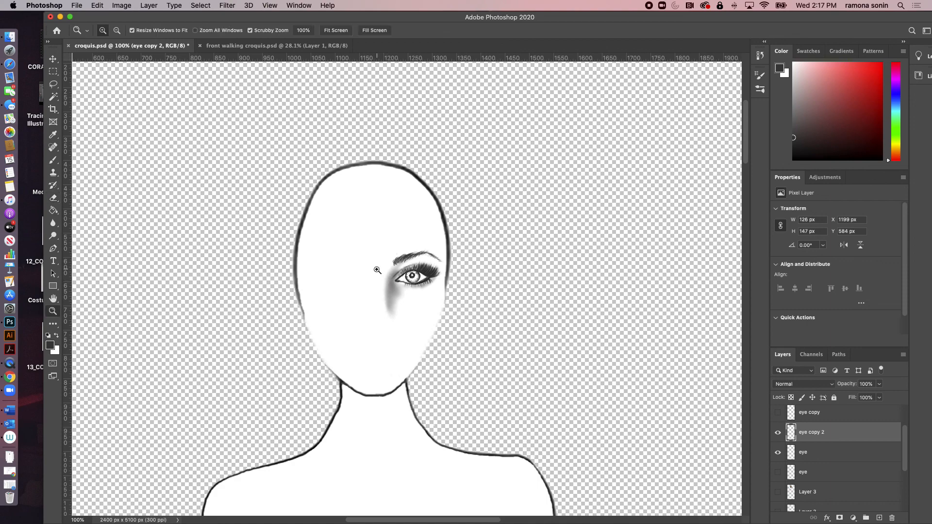
pyautogui.moveTo(415, 290); pyautogui.dragTo(447, 299)
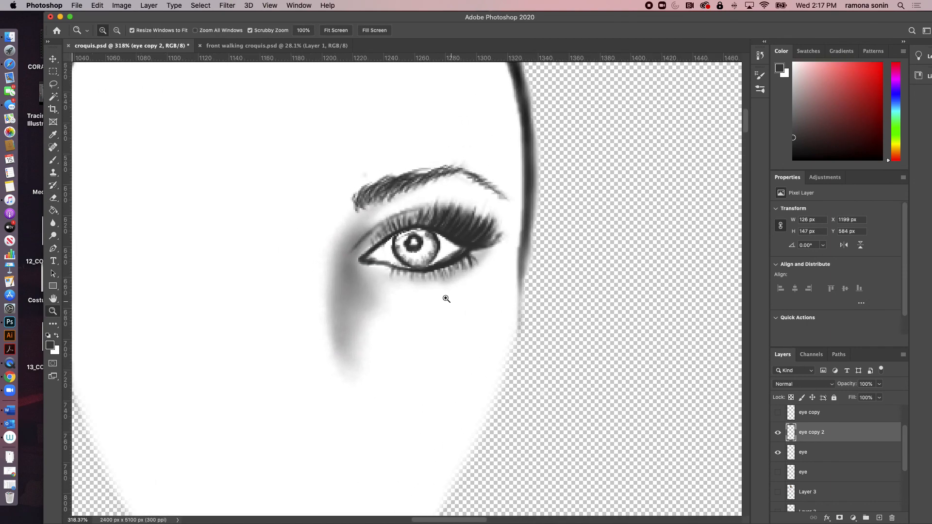
pyautogui.click(778, 433)
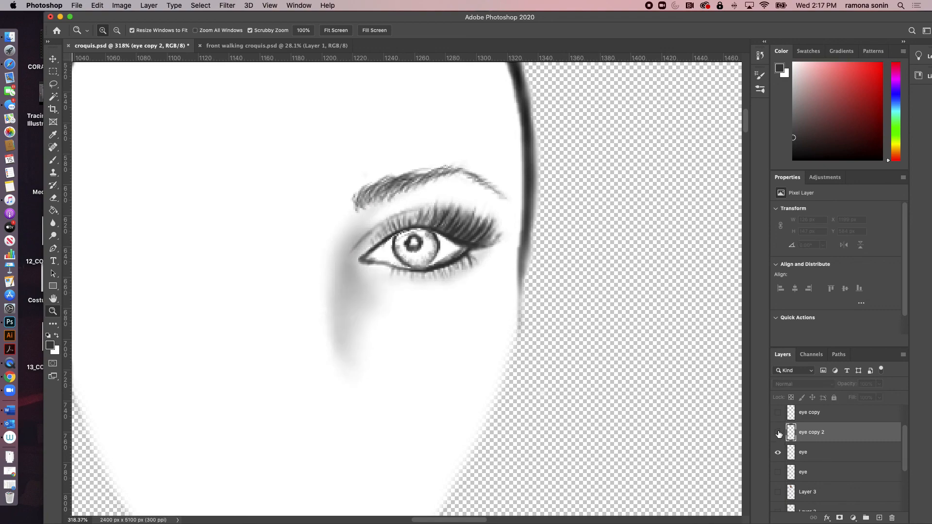
pyautogui.click(779, 432)
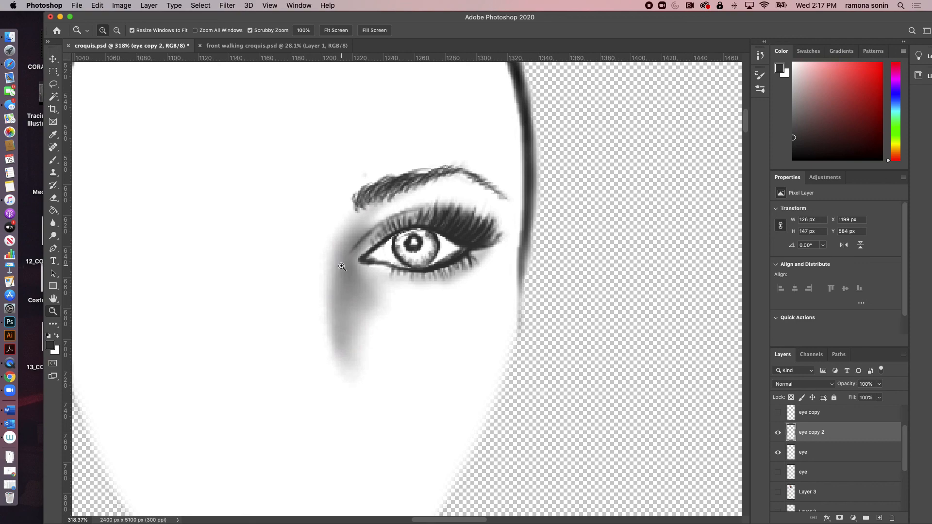
# Step: Try erasing the nose-side shadow on the duplicate eye layer with a 10 px eraser, and undo the erasing
pyautogui.press('e')
pyautogui.press(']')
pyautogui.press(']')
pyautogui.press(']')
pyautogui.press(']')
pyautogui.press(']')
pyautogui.press(']')
pyautogui.press(']')
pyautogui.moveTo(339, 238)
pyautogui.mouseDown()
pyautogui.moveTo(344, 262)
pyautogui.moveTo(374, 227)
pyautogui.moveTo(400, 215)
pyautogui.moveTo(349, 254)
pyautogui.moveTo(353, 278)
pyautogui.moveTo(396, 285)
pyautogui.moveTo(384, 333)
pyautogui.moveTo(343, 265)
pyautogui.moveTo(333, 276)
pyautogui.moveTo(354, 399)
pyautogui.moveTo(314, 282)
pyautogui.moveTo(299, 324)
pyautogui.moveTo(326, 367)
pyautogui.moveTo(368, 329)
pyautogui.moveTo(416, 351)
pyautogui.moveTo(391, 360)
pyautogui.moveTo(324, 332)
pyautogui.moveTo(338, 404)
pyautogui.moveTo(376, 412)
pyautogui.mouseUp()
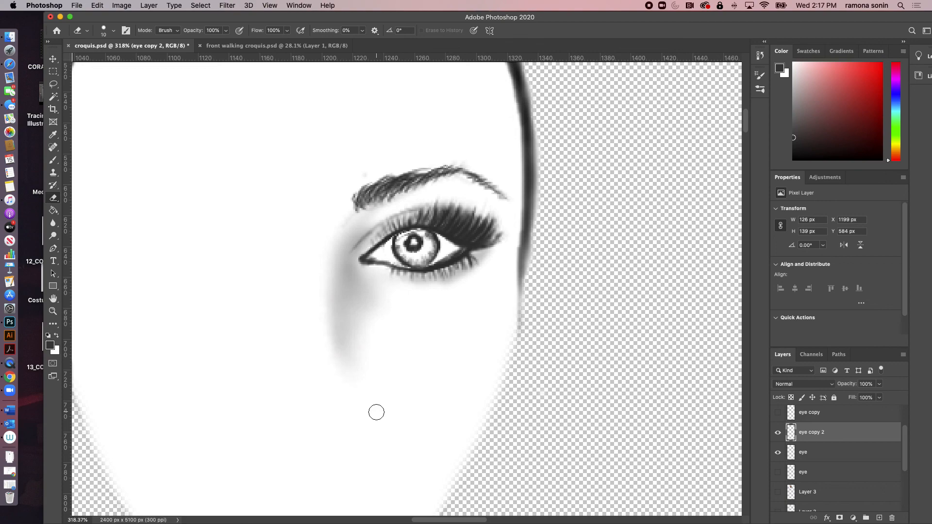
pyautogui.press('super+z')
pyautogui.press('super+z')
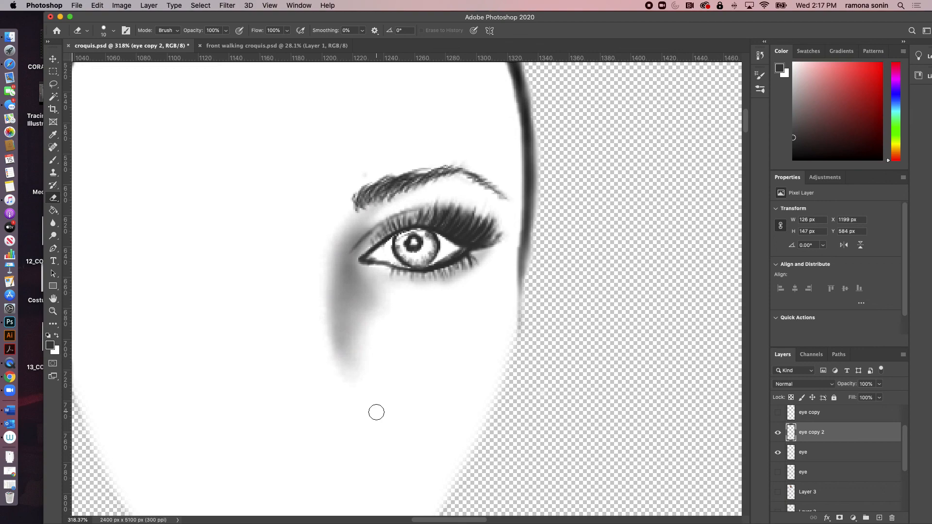
# Step: Bring the whole head into view and switch to the Move tool
pyautogui.press('z')
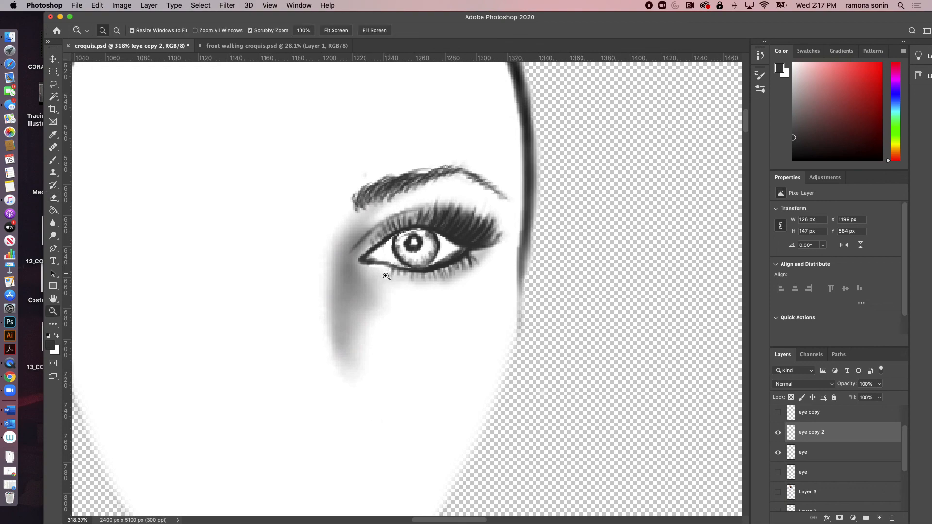
pyautogui.moveTo(381, 292); pyautogui.dragTo(361, 292)
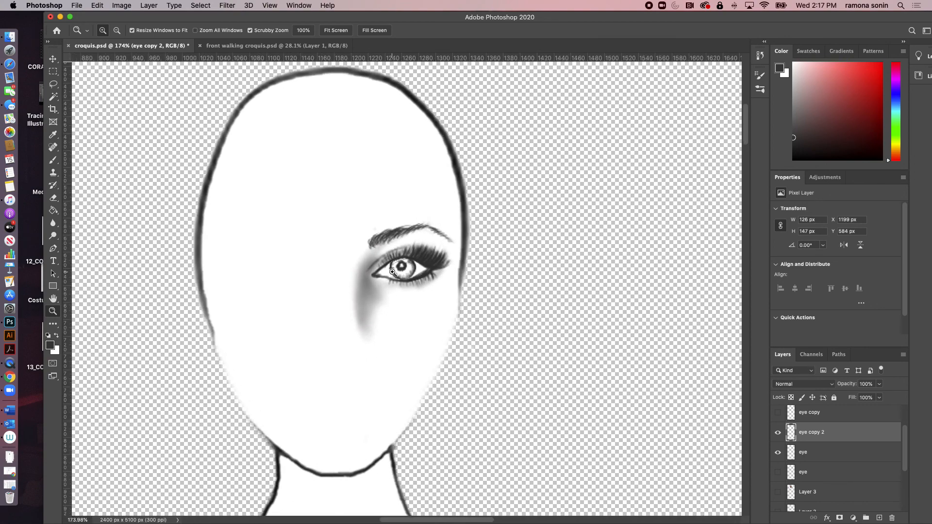
pyautogui.press('v')
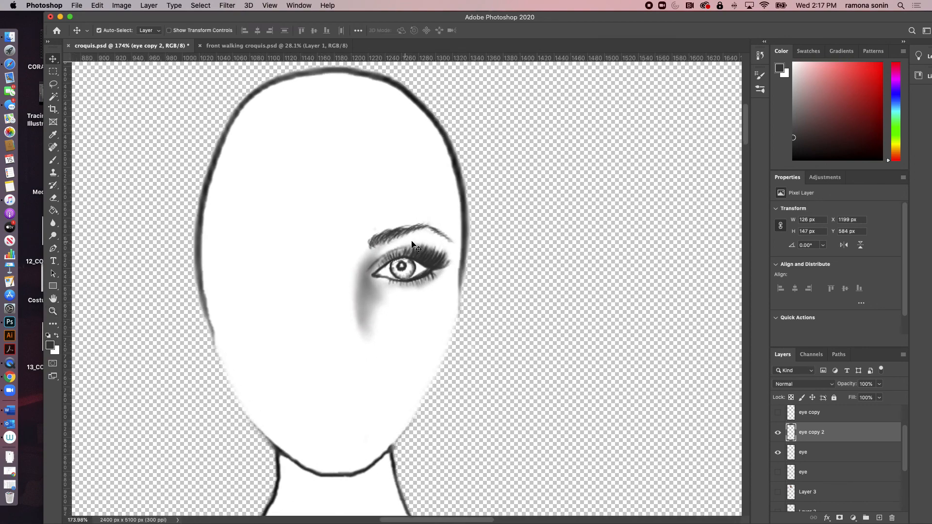
pyautogui.click(400, 273)
pyautogui.moveTo(399, 274); pyautogui.dragTo(368, 271)
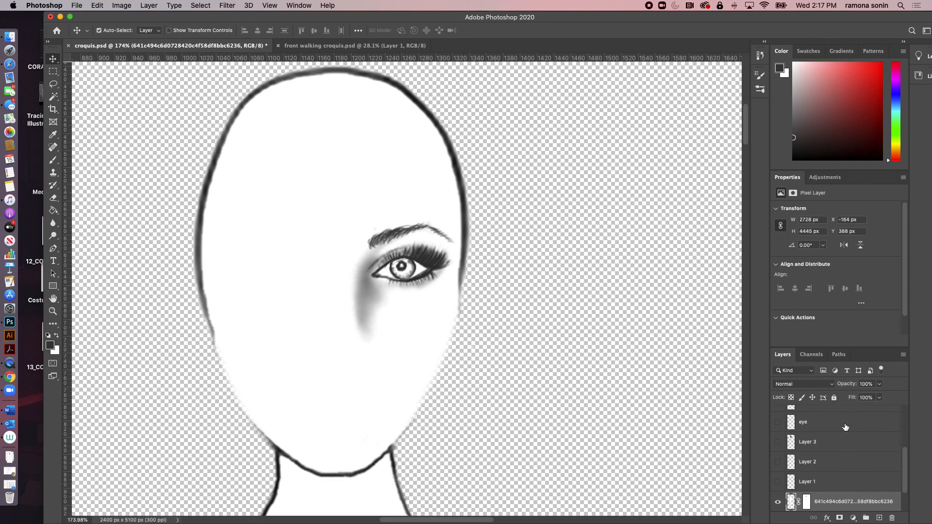
pyautogui.doubleClick(898, 466)
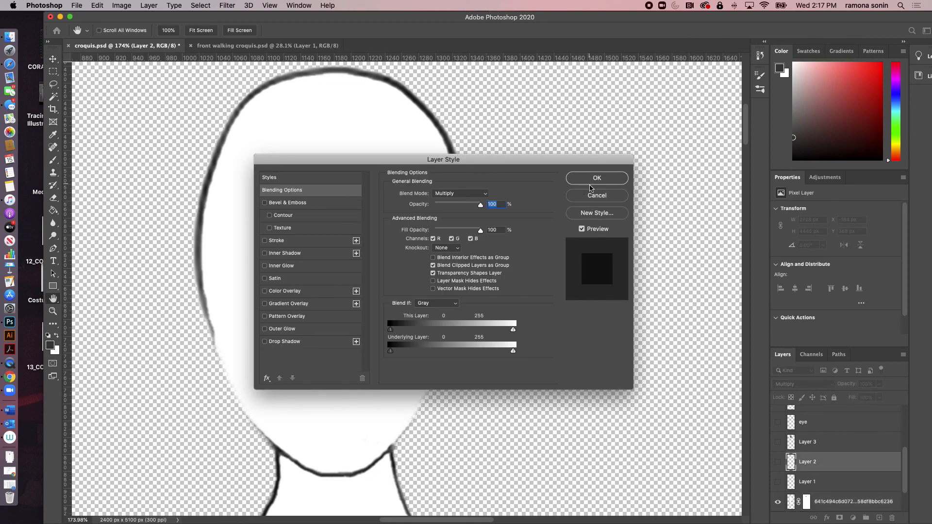
pyautogui.click(594, 181)
pyautogui.moveTo(906, 464); pyautogui.dragTo(906, 444)
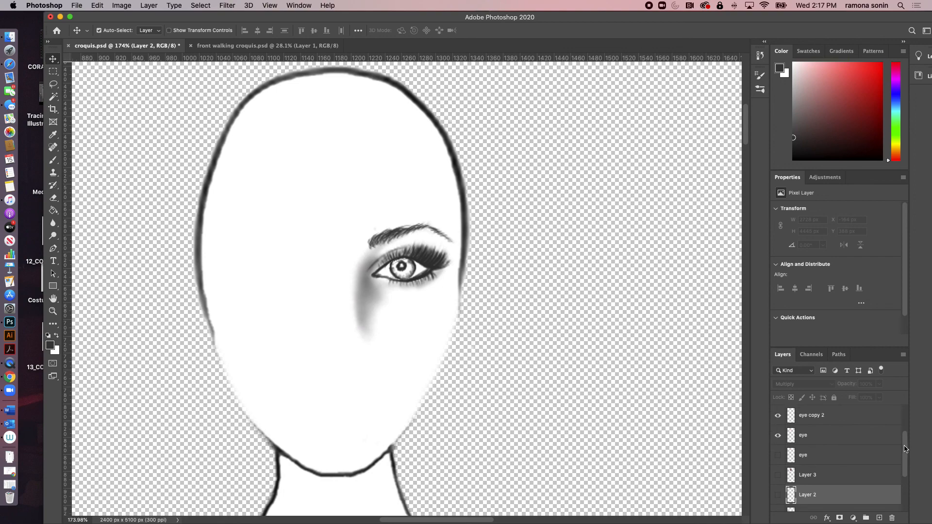
# Step: Select the eye copy 2 layer and move the duplicated eye across to the empty side of the face
pyautogui.click(841, 417)
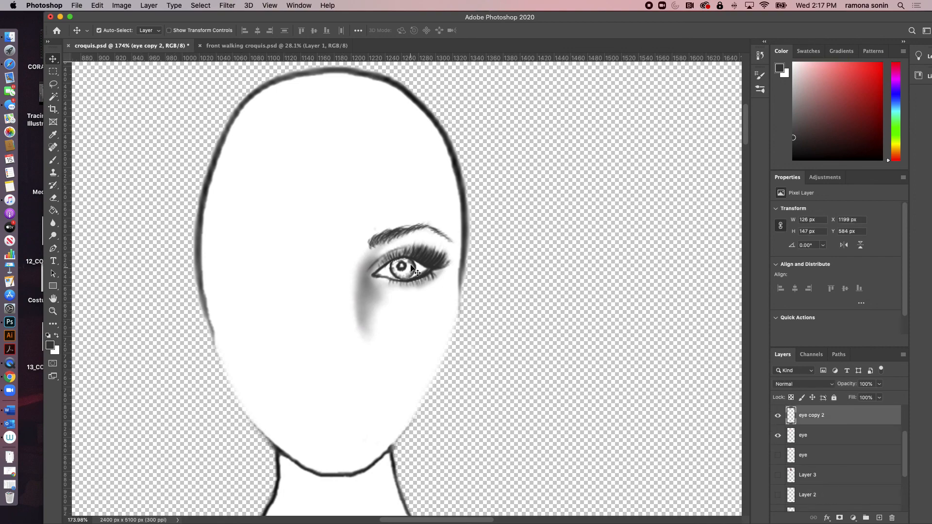
pyautogui.moveTo(416, 264); pyautogui.dragTo(294, 269)
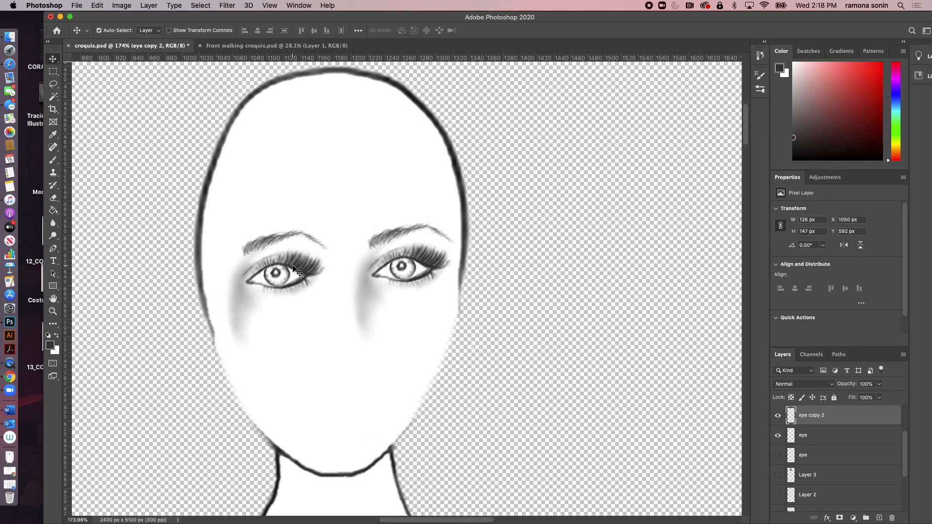
# Step: Flip the duplicated eye horizontally so it mirrors the original eye
pyautogui.press('super+t')
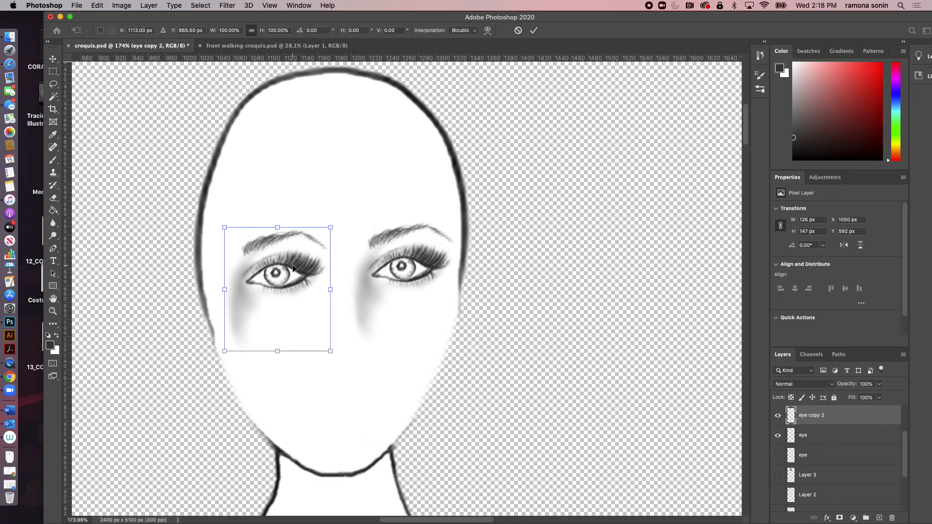
pyautogui.click(100, 7)
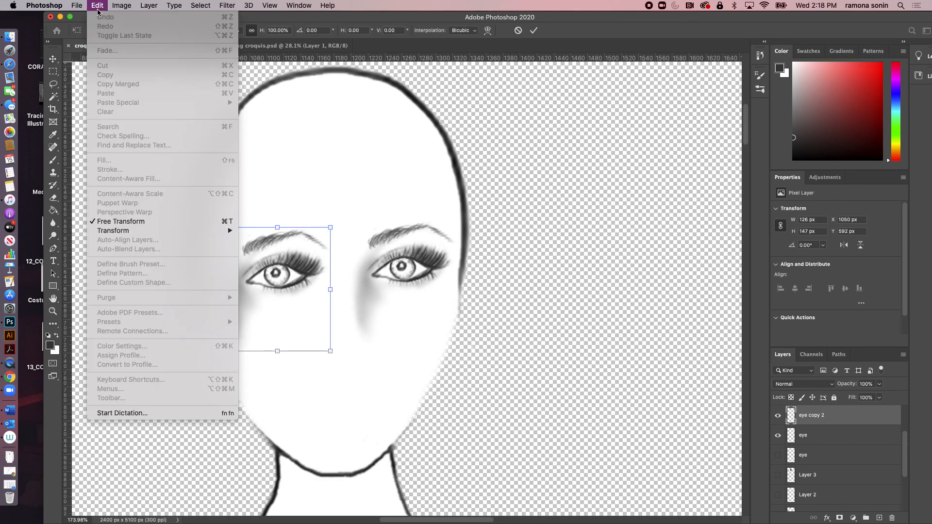
pyautogui.moveTo(178, 233)
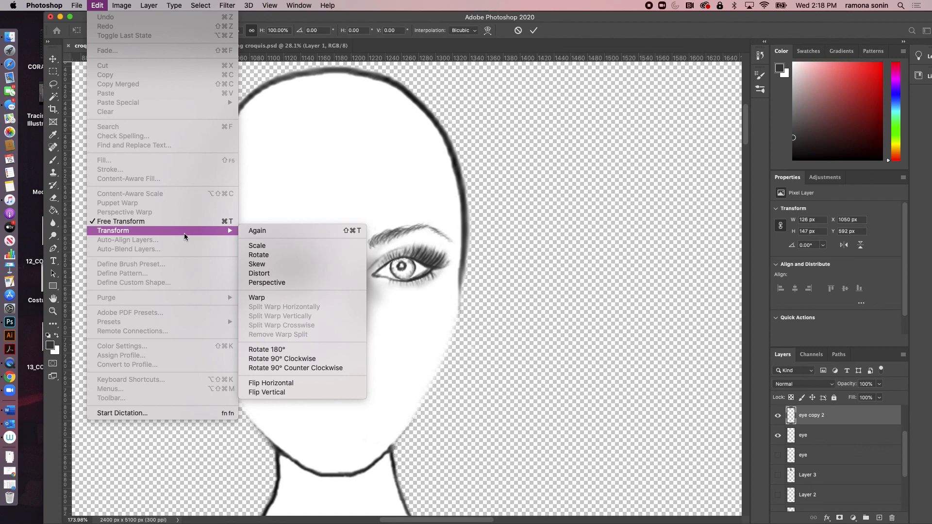
pyautogui.click(313, 383)
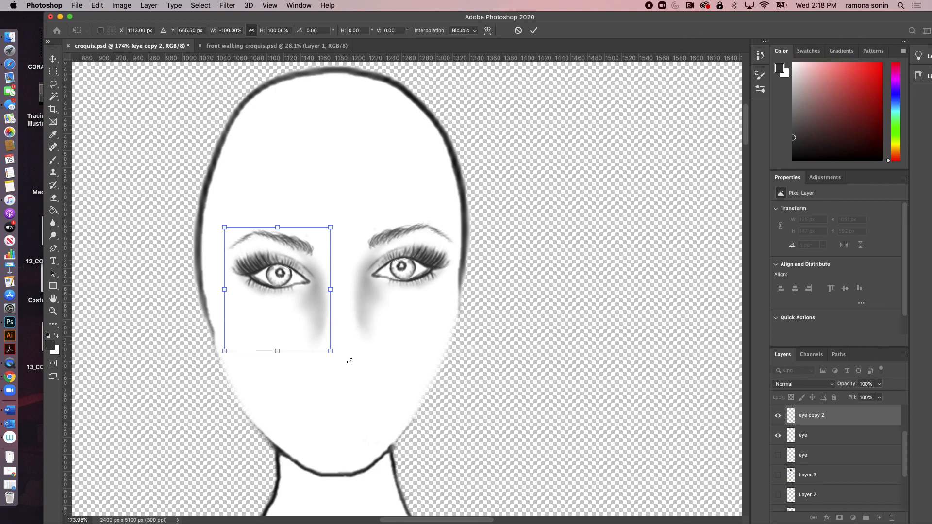
# Step: Rotate the flipped eye about 5° clockwise, enlarge it to about 103%, and nudge it 3 px away from the nose
pyautogui.moveTo(339, 359); pyautogui.dragTo(336, 363)
pyautogui.moveTo(246, 256); pyautogui.dragTo(245, 255)
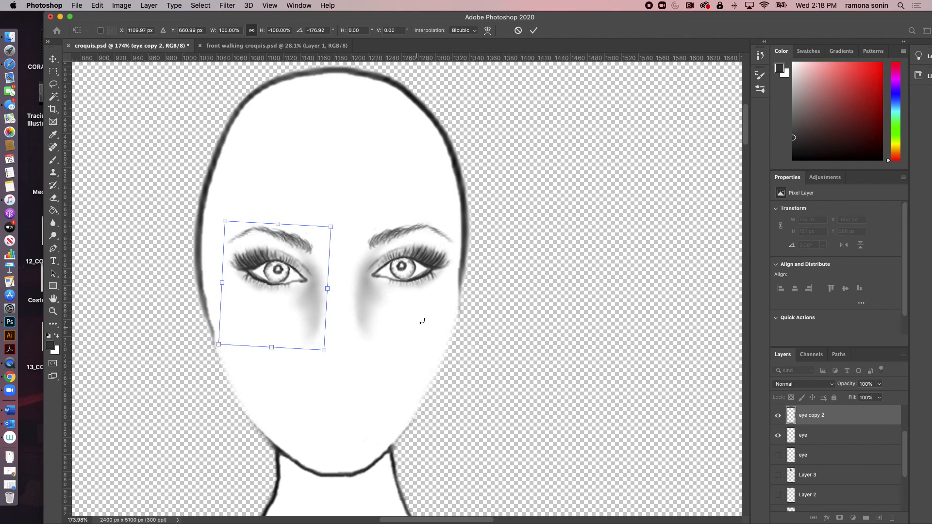
pyautogui.moveTo(330, 359); pyautogui.dragTo(327, 356)
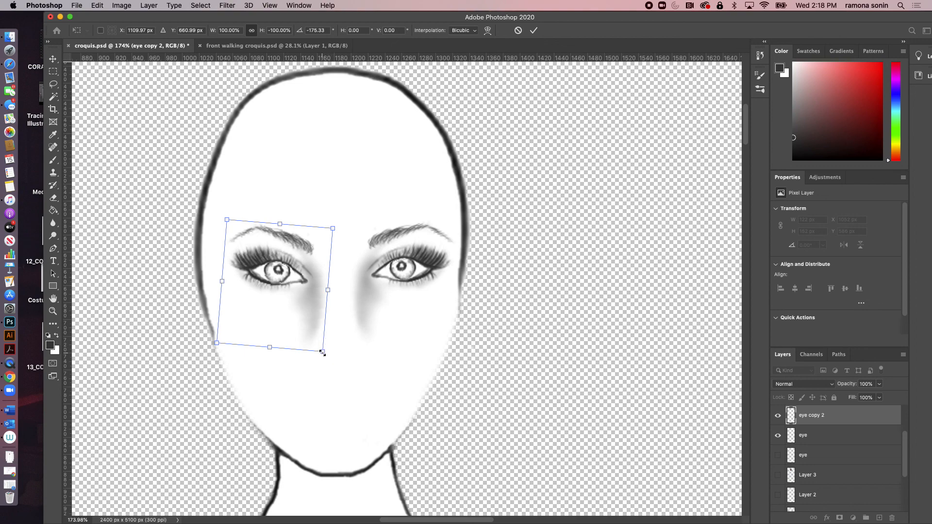
pyautogui.moveTo(323, 353); pyautogui.dragTo(324, 354)
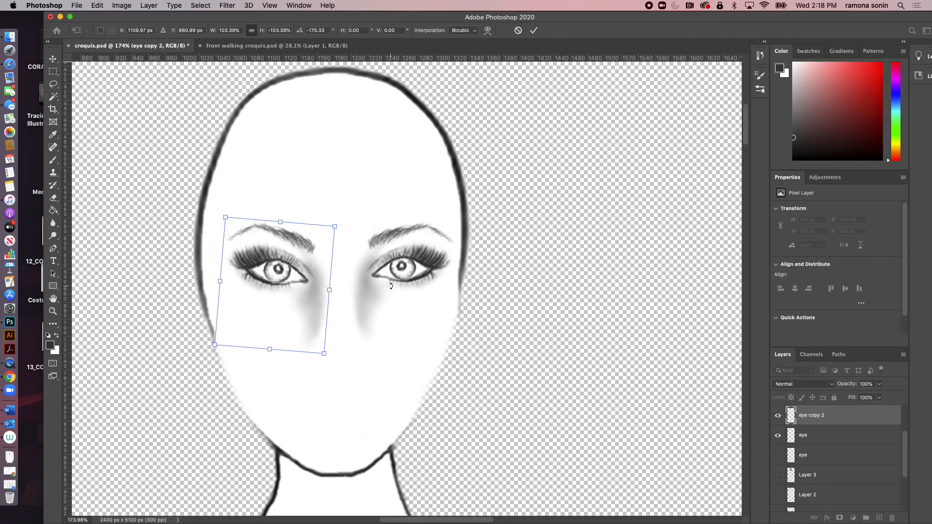
pyautogui.press('Left')
pyautogui.press('Left')
pyautogui.press('Left')
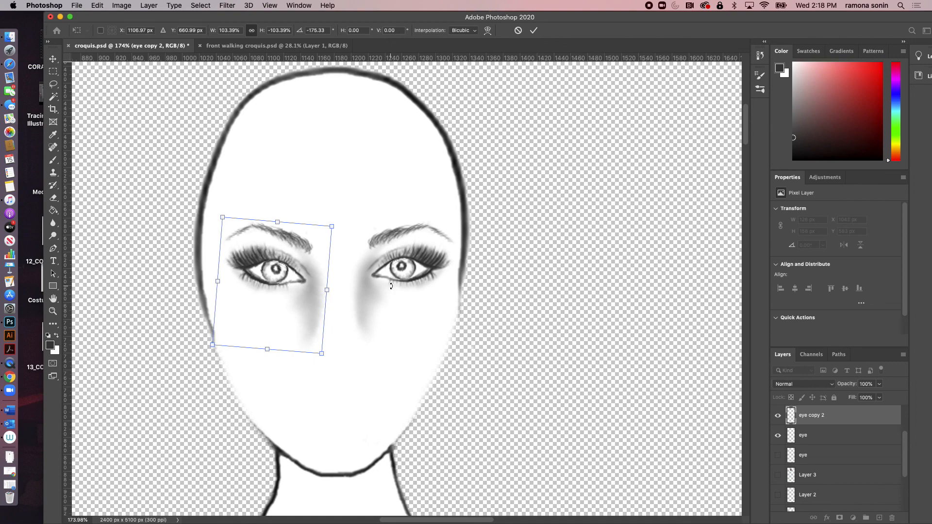
pyautogui.press('Return')
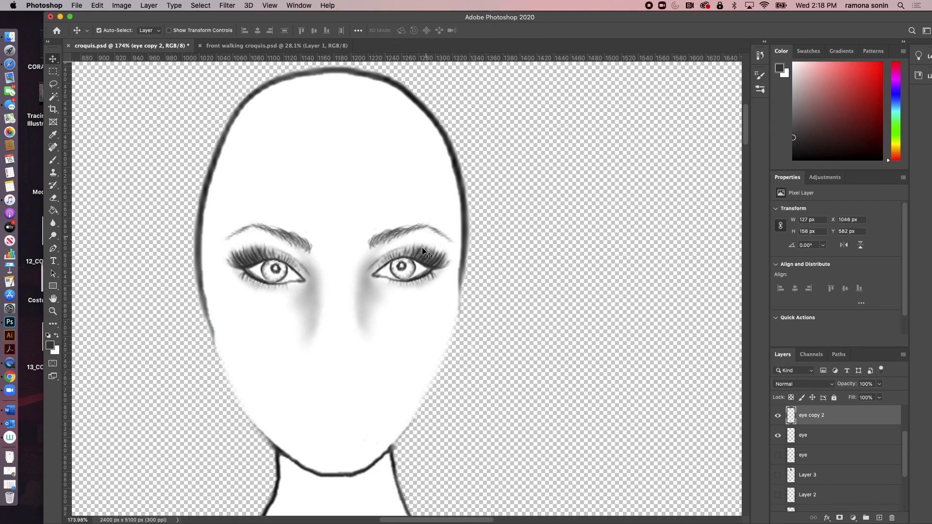
# Step: Scale the original eye on the visible eye layer up to about 103%
pyautogui.click(823, 438)
pyautogui.press('super+t')
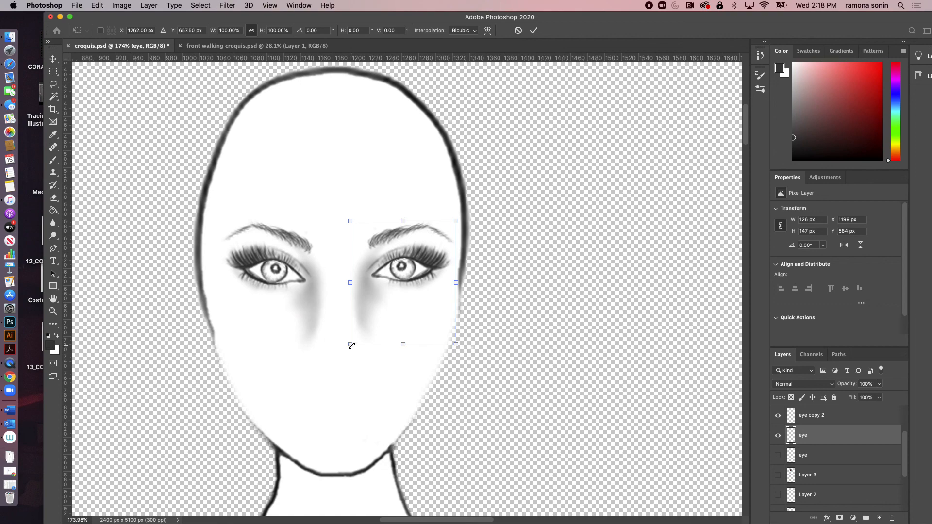
pyautogui.moveTo(352, 344); pyautogui.dragTo(349, 349)
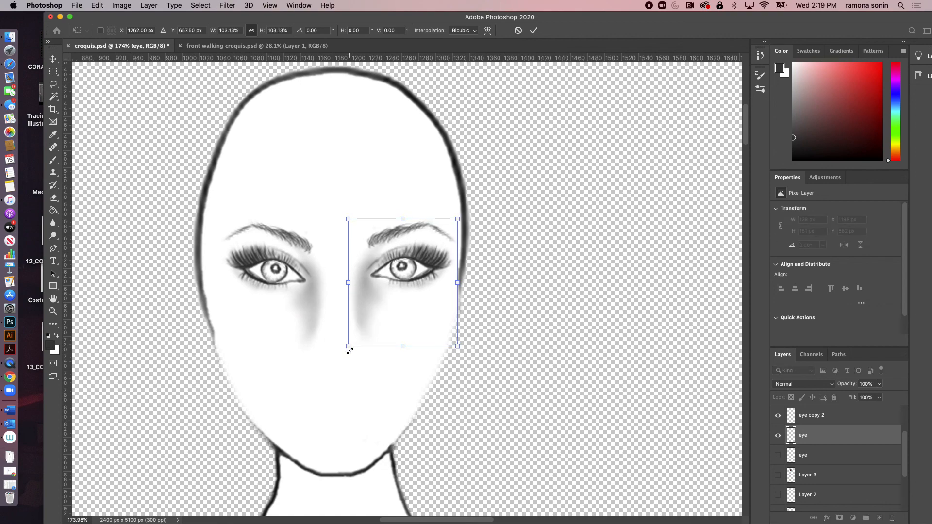
pyautogui.press('Return')
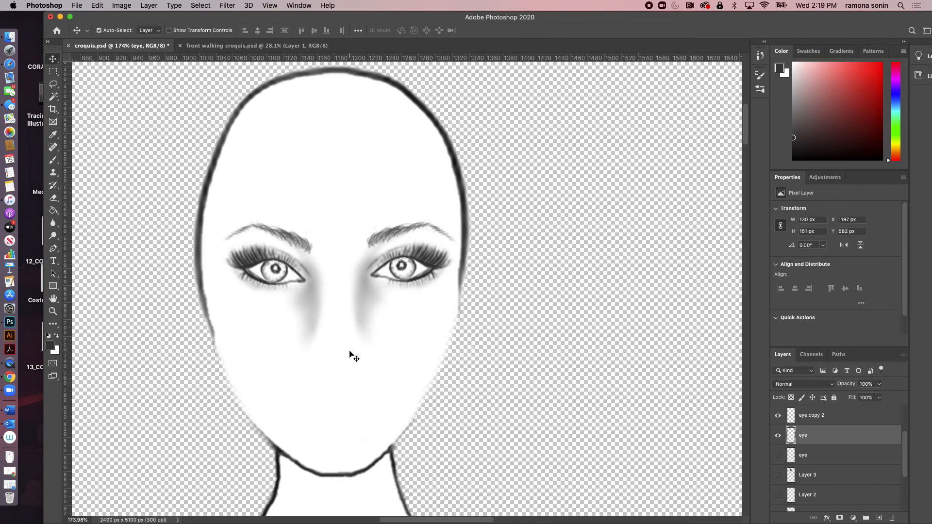
# Step: Set up the eraser at 35 px with 40% opacity and 20% flow for softening the shading between the eyes
pyautogui.press('super+minus')
pyautogui.press('super+minus')
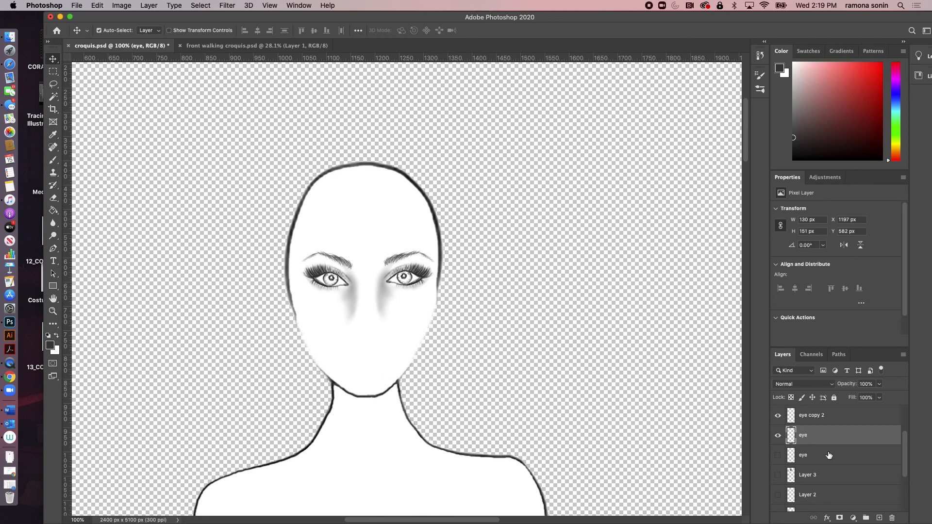
pyautogui.press('z')
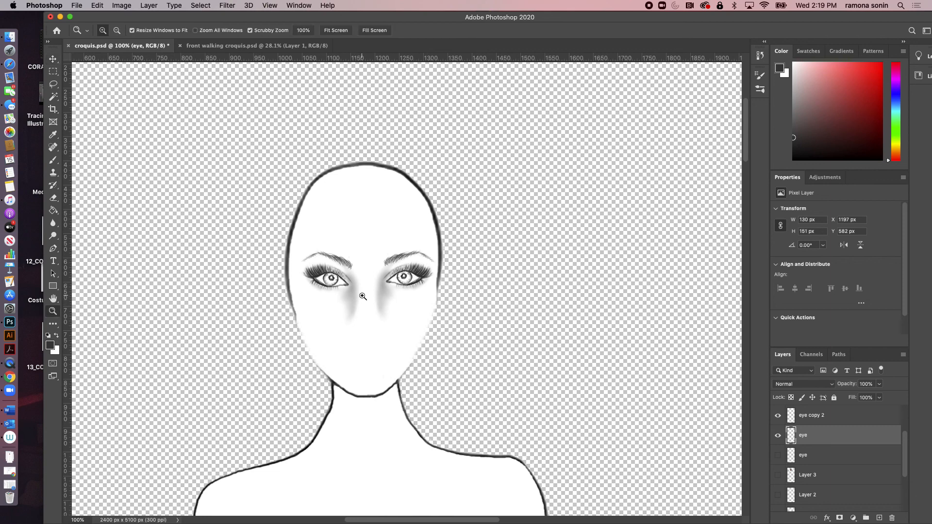
pyautogui.moveTo(348, 295); pyautogui.dragTo(369, 294)
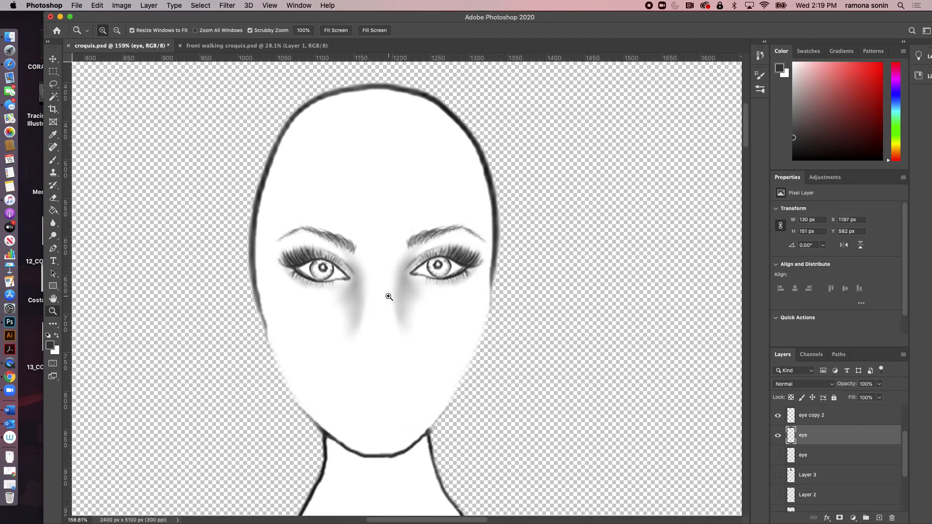
pyautogui.press('e')
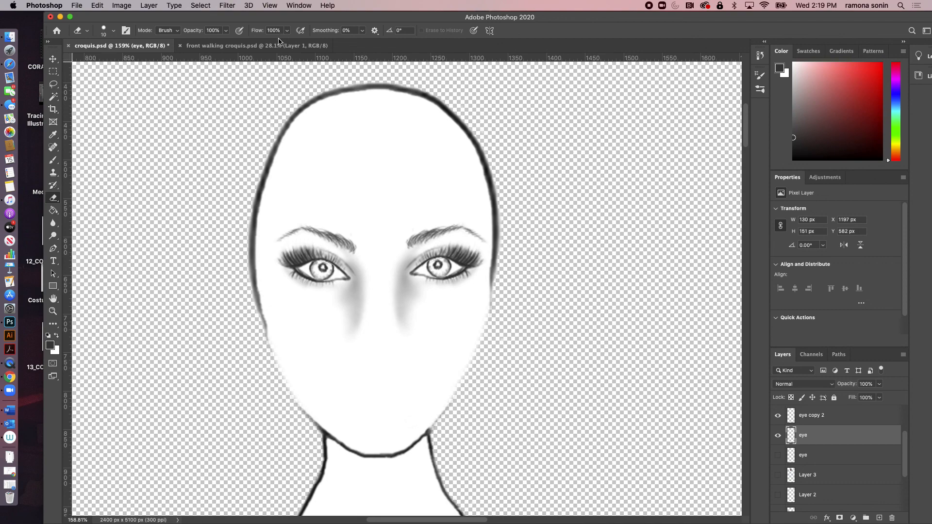
pyautogui.press('2')
pyautogui.hotkey('shift', '2')
pyautogui.press(']')
pyautogui.press(']')
pyautogui.press(']')
pyautogui.press(']')
pyautogui.press(']')
pyautogui.press('4')
# Step: Lighten the nose-side shadow on the eye copy 2 layer and on the original eye layer with the soft eraser
pyautogui.click(848, 416)
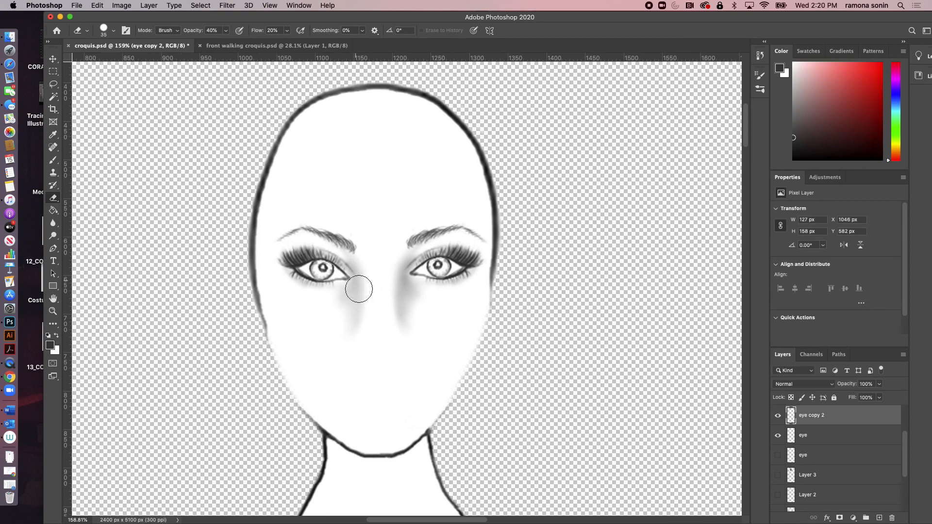
pyautogui.moveTo(368, 292); pyautogui.dragTo(354, 349)
pyautogui.moveTo(363, 299)
pyautogui.mouseDown()
pyautogui.moveTo(304, 428)
pyautogui.moveTo(368, 311)
pyautogui.moveTo(330, 329)
pyautogui.moveTo(297, 370)
pyautogui.mouseUp()
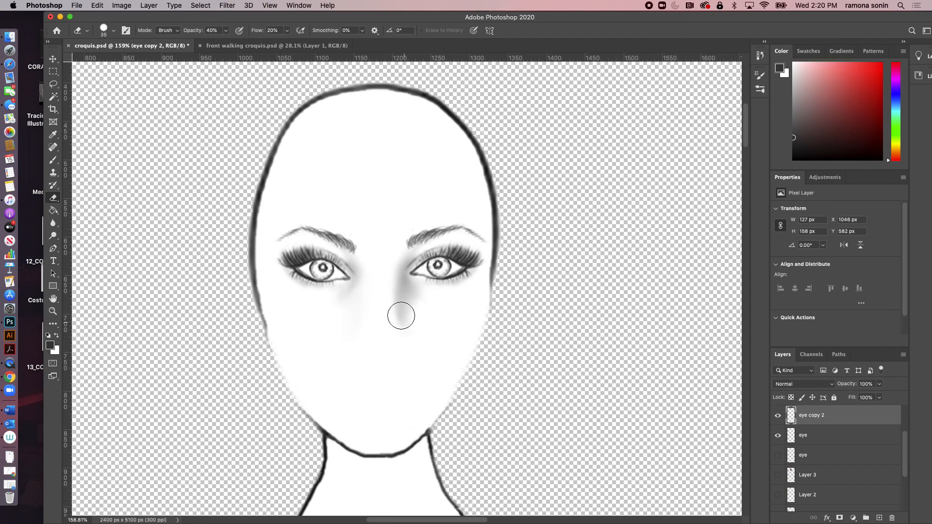
pyautogui.click(826, 433)
pyautogui.moveTo(389, 278); pyautogui.dragTo(419, 335)
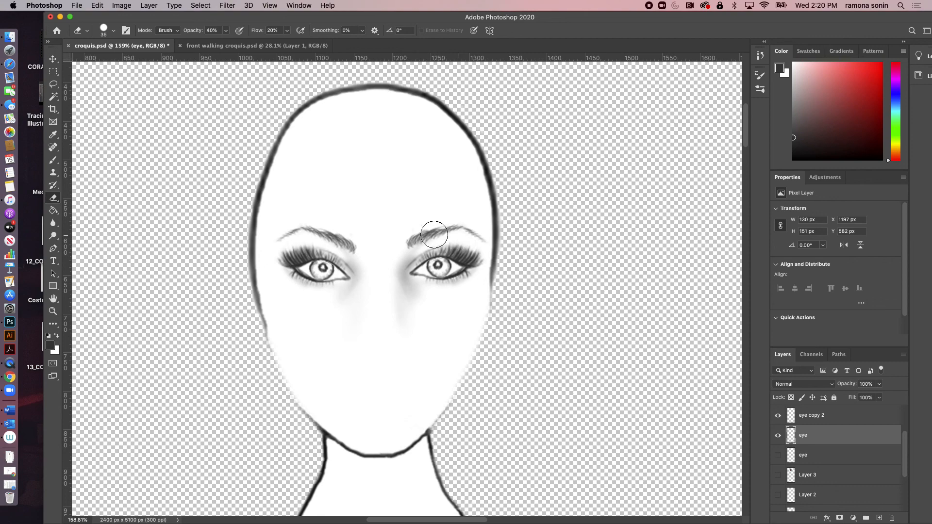
# Step: Lasso the eyebrow above the flipped eye and make eye copy 2 the active layer
pyautogui.click(55, 85)
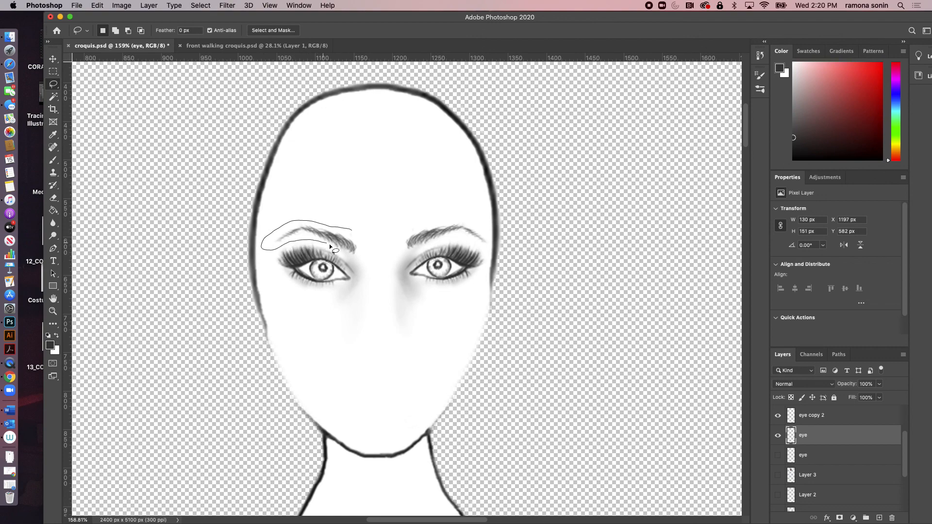
pyautogui.moveTo(360, 239); pyautogui.dragTo(363, 243)
pyautogui.press('super+t')
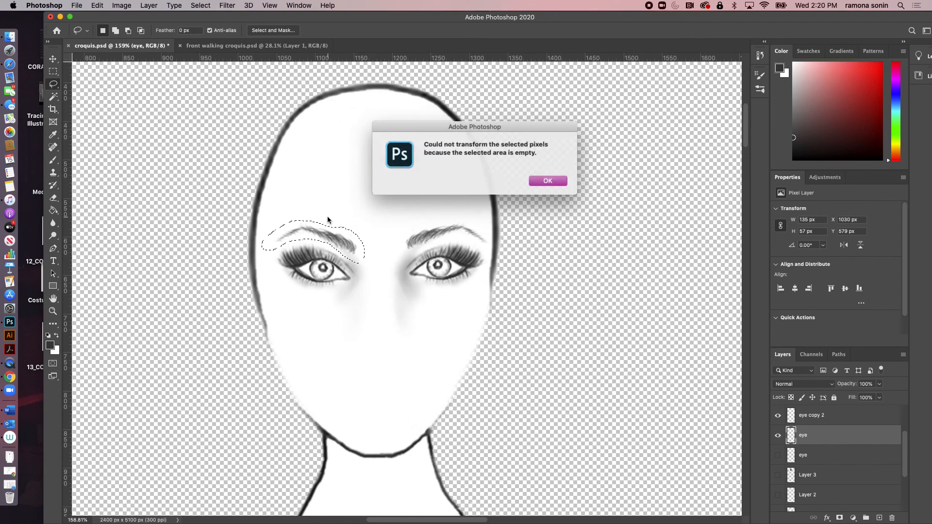
pyautogui.click(546, 181)
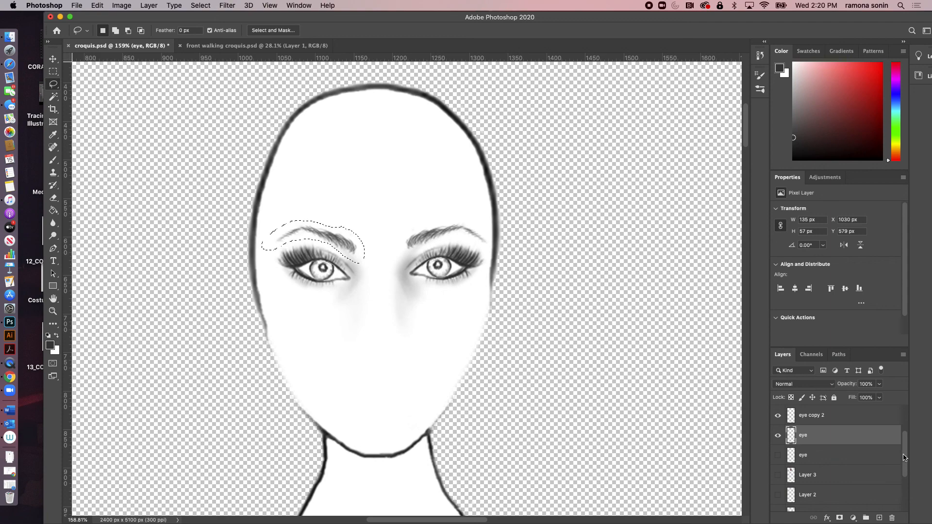
pyautogui.moveTo(905, 464); pyautogui.dragTo(903, 452)
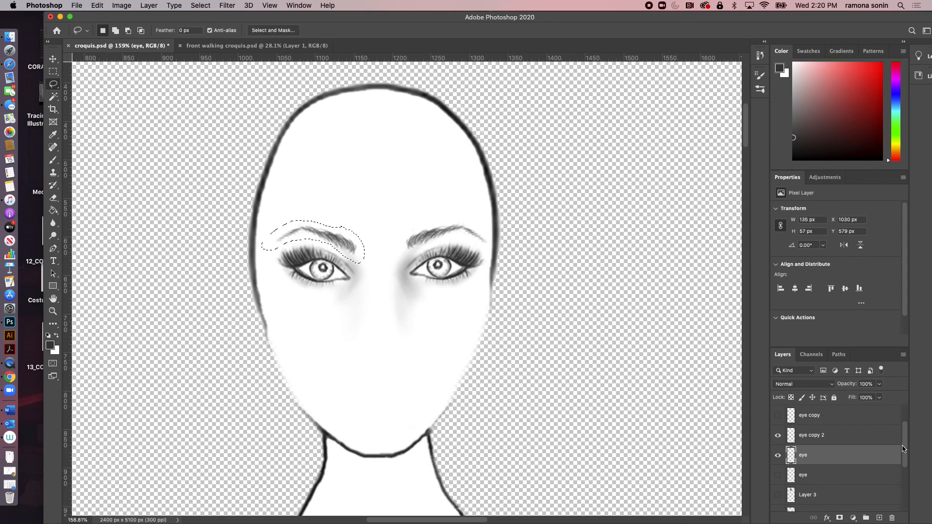
pyautogui.click(853, 434)
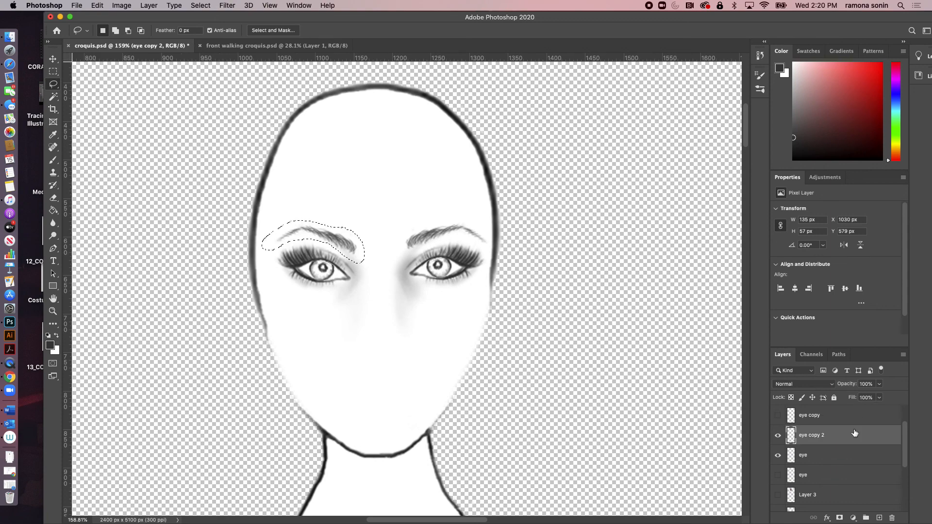
pyautogui.press('Up')
pyautogui.press('Up')
pyautogui.press('Up')
pyautogui.hotkey('ctrl', 't')
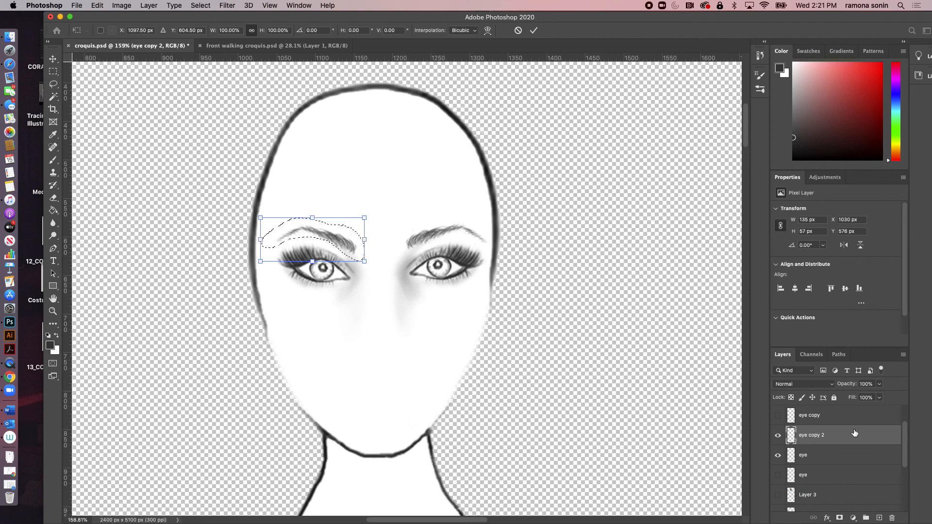
pyautogui.press('Return')
pyautogui.press('Down')
pyautogui.press('Down')
pyautogui.press('Down')
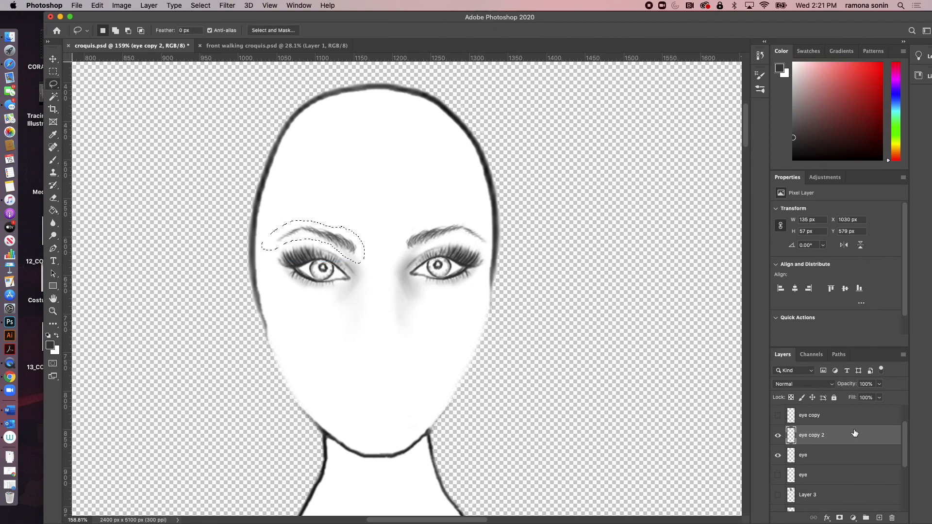
# Step: Raise the selected eyebrow on eye copy 2 by 4 px with Free Transform and deselect it
pyautogui.hotkey('ctrl', 't')
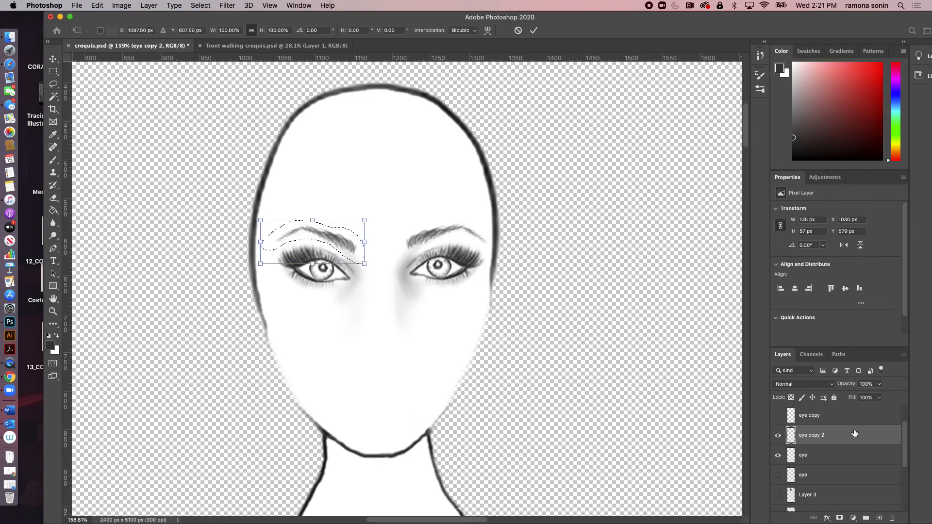
pyautogui.press('Up')
pyautogui.press('Up')
pyautogui.press('Up')
pyautogui.press('Up')
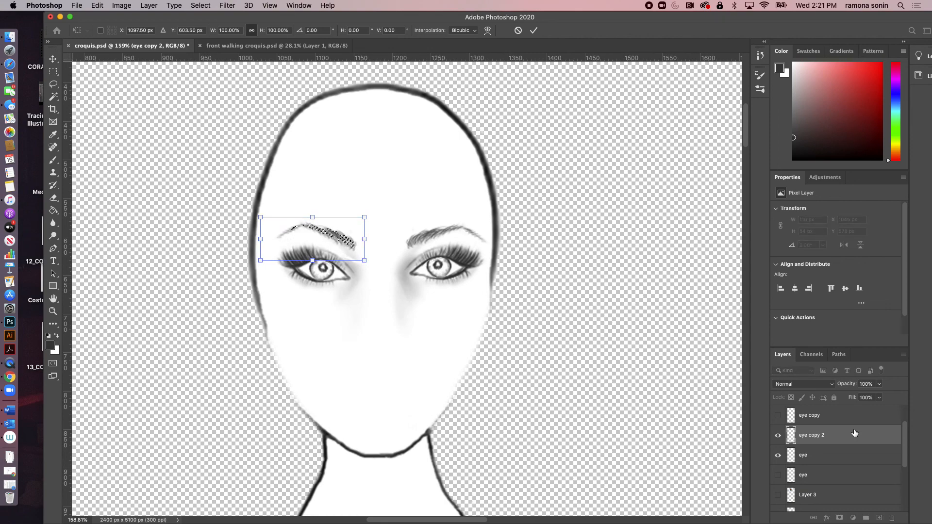
pyautogui.press('Return')
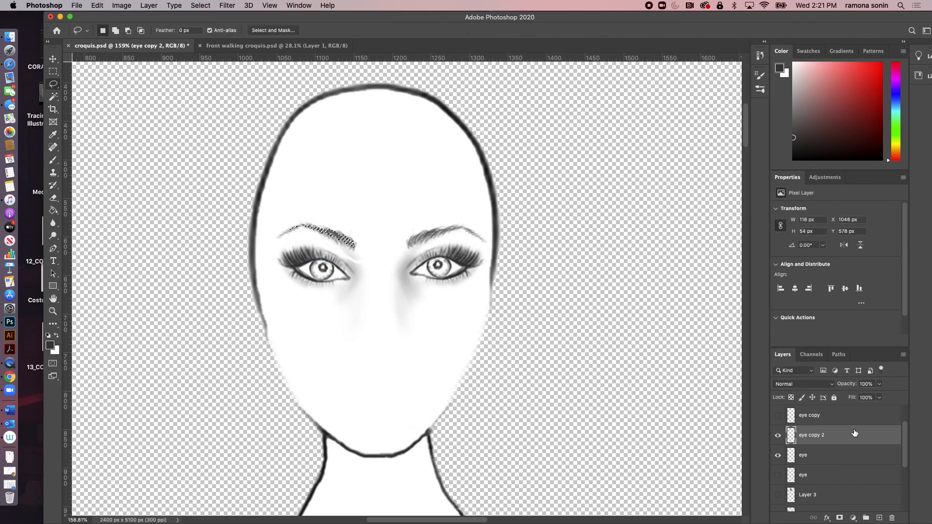
pyautogui.press('super+d')
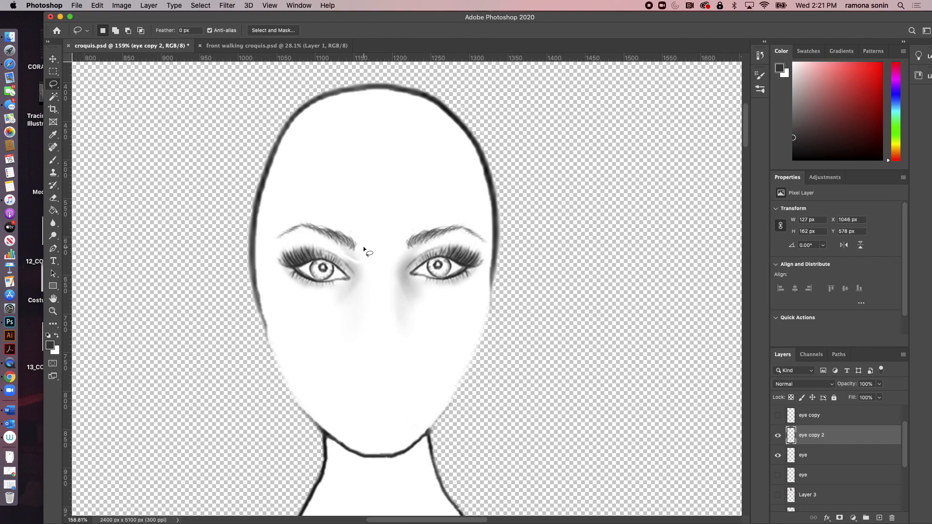
# Step: Blend the hard edge left in the shading under the raised eyebrow using a 10 px eraser, and view the whole figure
pyautogui.press('z')
pyautogui.moveTo(380, 269); pyautogui.dragTo(387, 273)
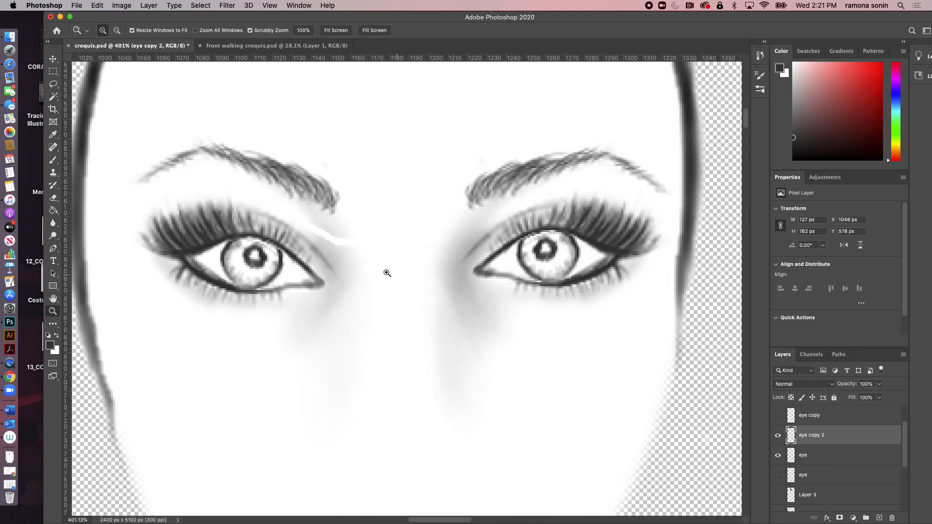
pyautogui.press('e')
pyautogui.press('[')
pyautogui.press('[')
pyautogui.press('[')
pyautogui.press('[')
pyautogui.press('[')
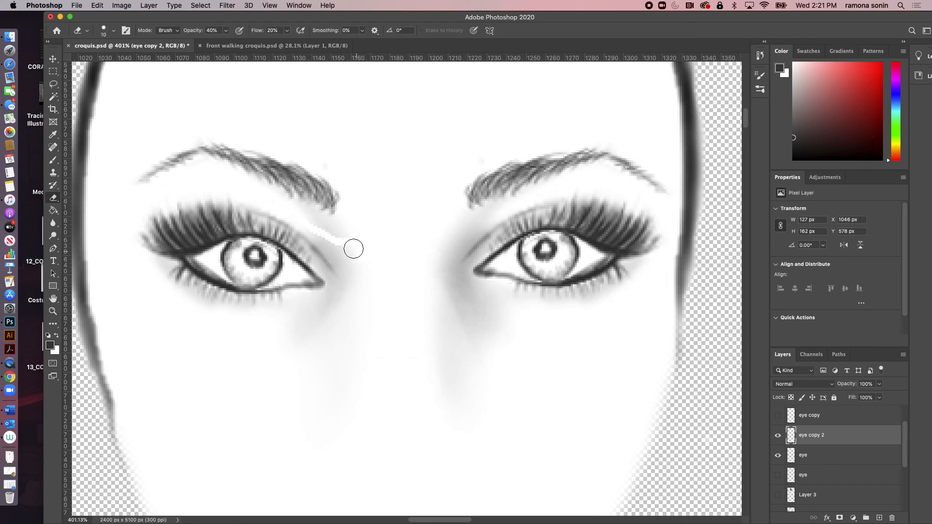
pyautogui.moveTo(350, 250)
pyautogui.mouseDown()
pyautogui.moveTo(316, 222)
pyautogui.moveTo(344, 257)
pyautogui.moveTo(322, 230)
pyautogui.moveTo(348, 247)
pyautogui.moveTo(318, 222)
pyautogui.moveTo(350, 261)
pyautogui.moveTo(381, 246)
pyautogui.moveTo(334, 232)
pyautogui.moveTo(325, 241)
pyautogui.moveTo(363, 263)
pyautogui.mouseUp()
pyautogui.moveTo(314, 223)
pyautogui.mouseDown()
pyautogui.moveTo(348, 276)
pyautogui.moveTo(362, 351)
pyautogui.mouseUp()
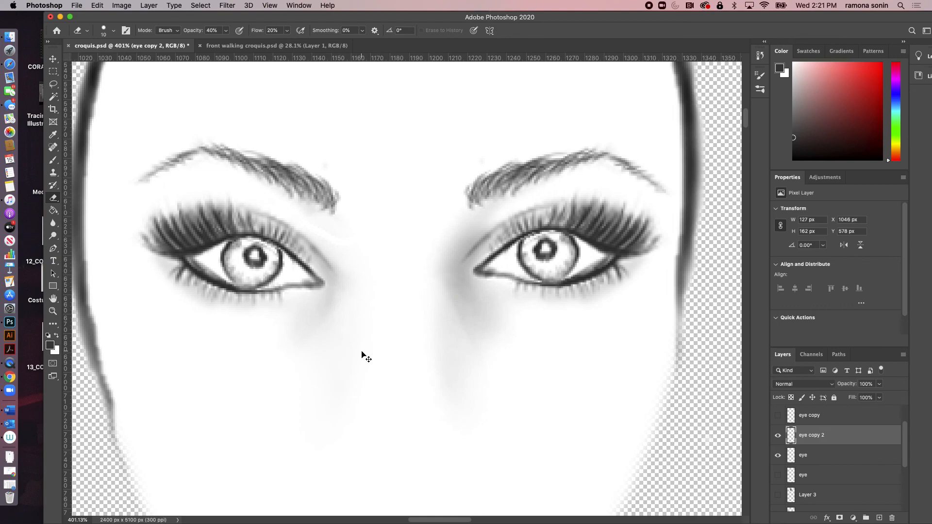
pyautogui.press('super+0')
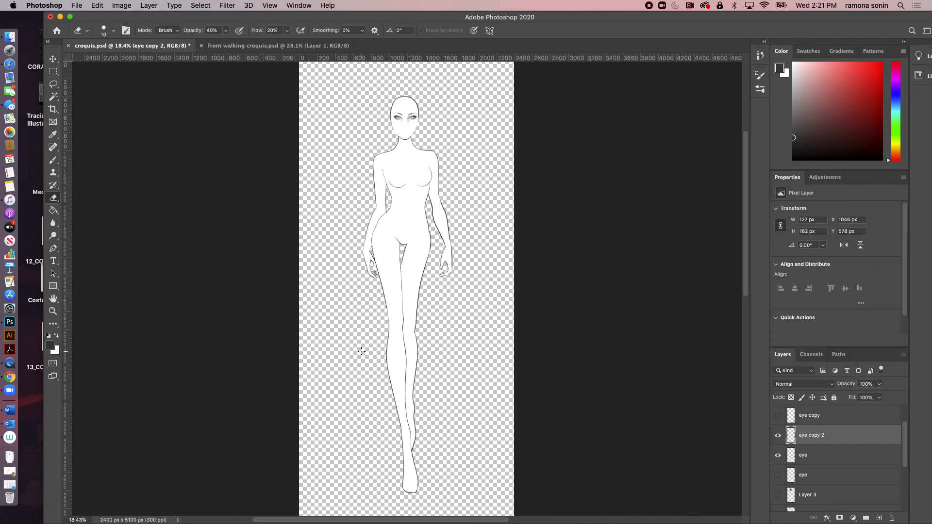